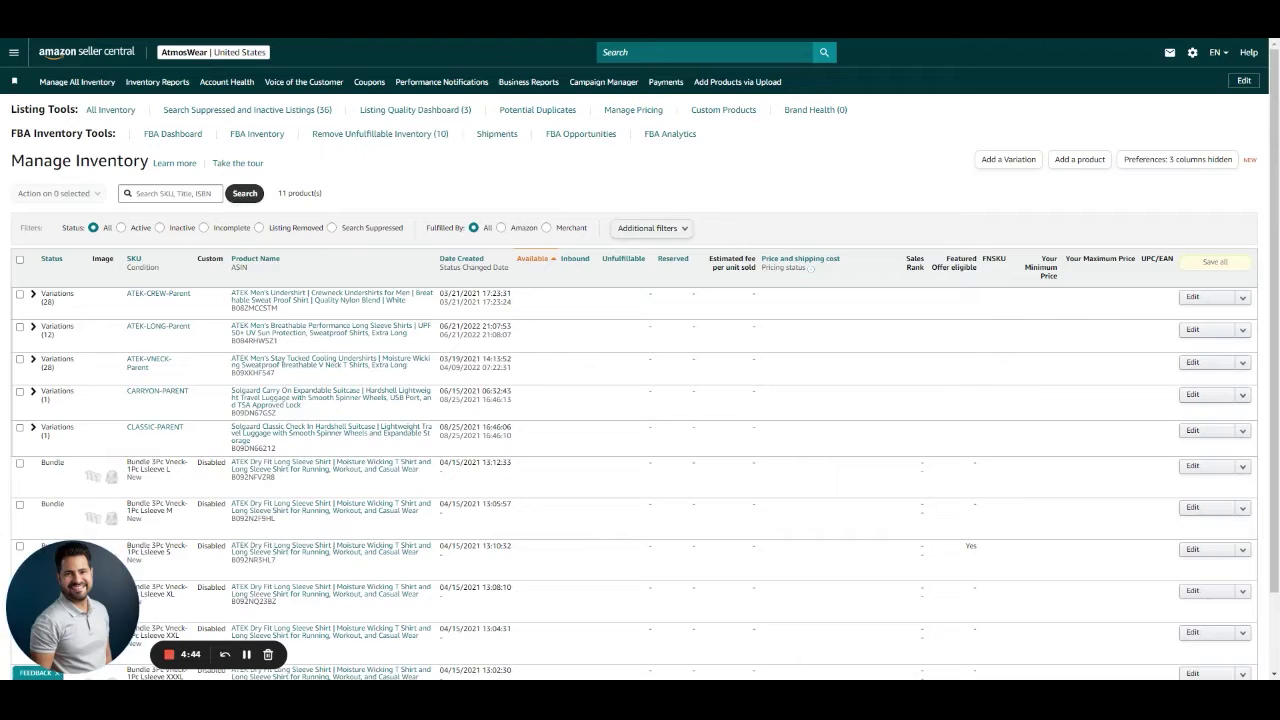
Search inventory for ASIN B073RQ3N6W and select the V-neck undershirt listing.
left_click(122, 196)
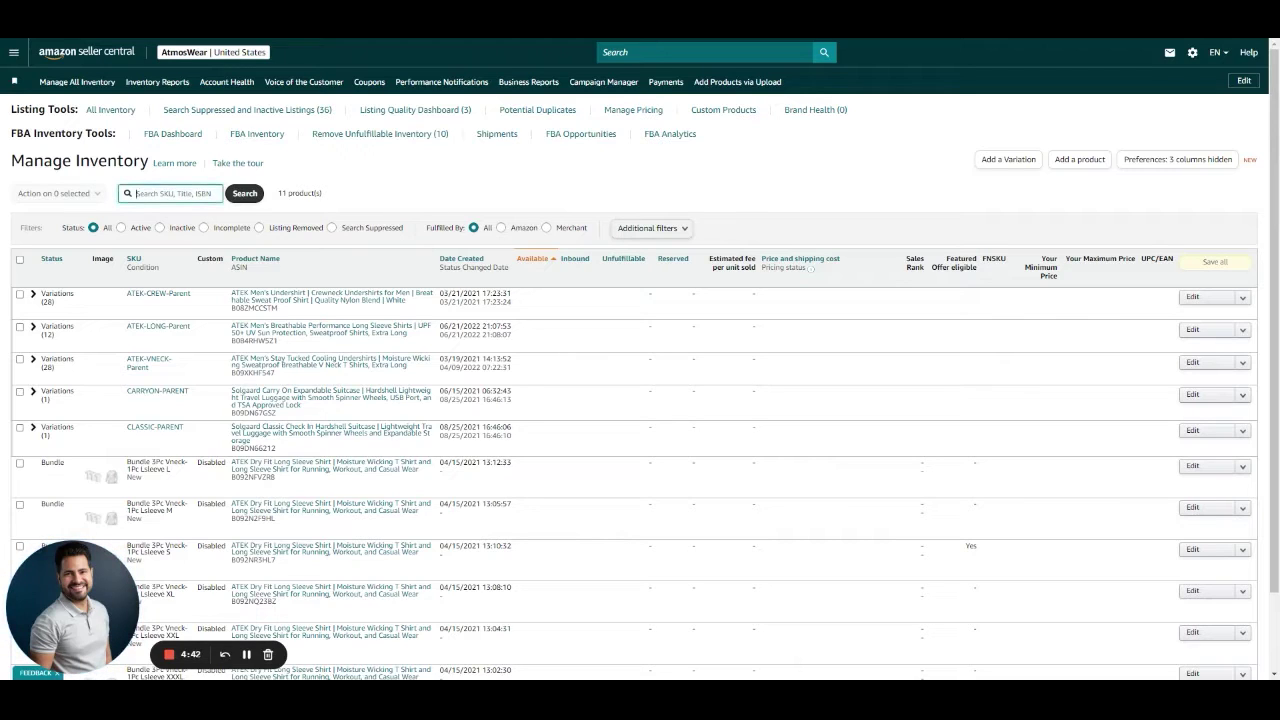
left_click(419, 168)
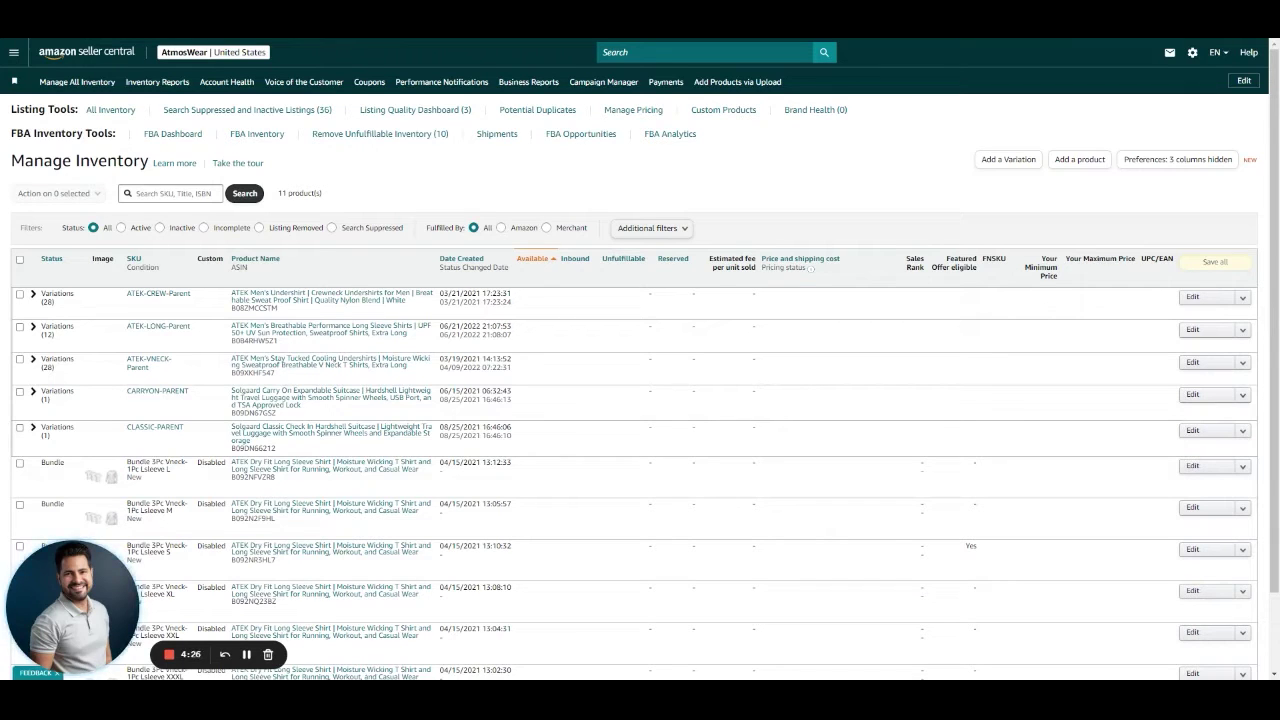
left_click(170, 193)
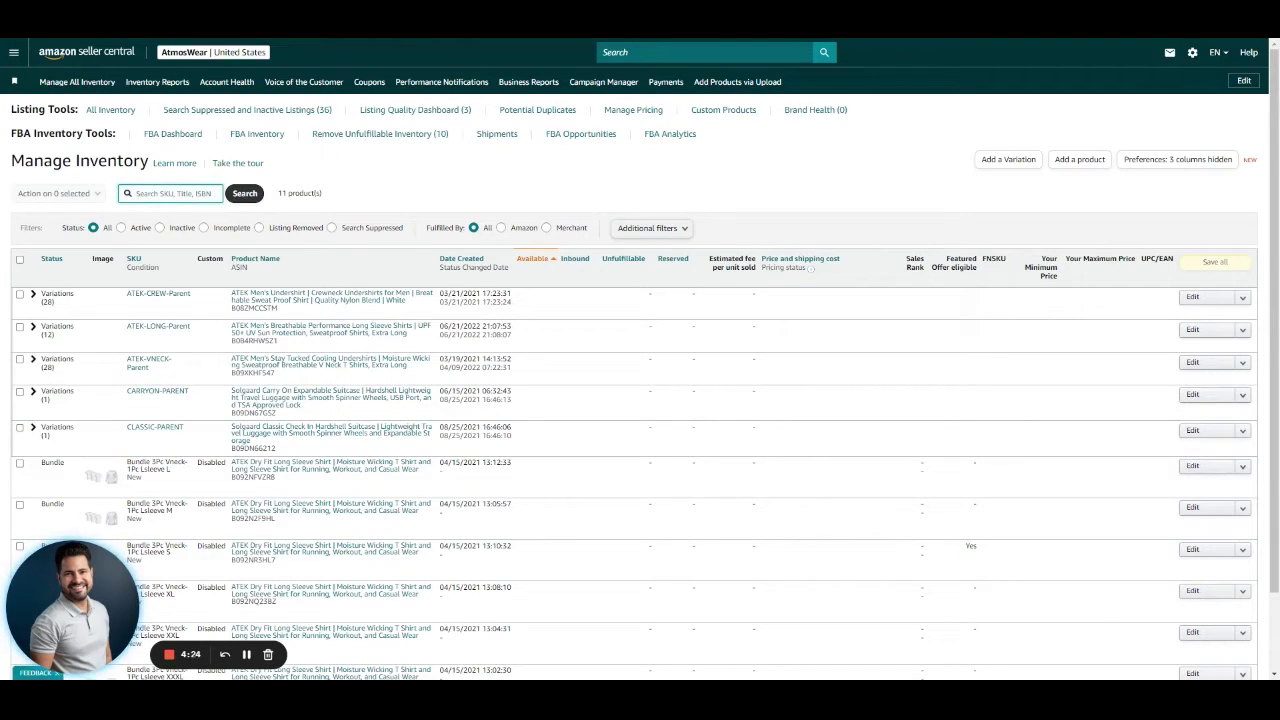
type("B073RQ3N6W")
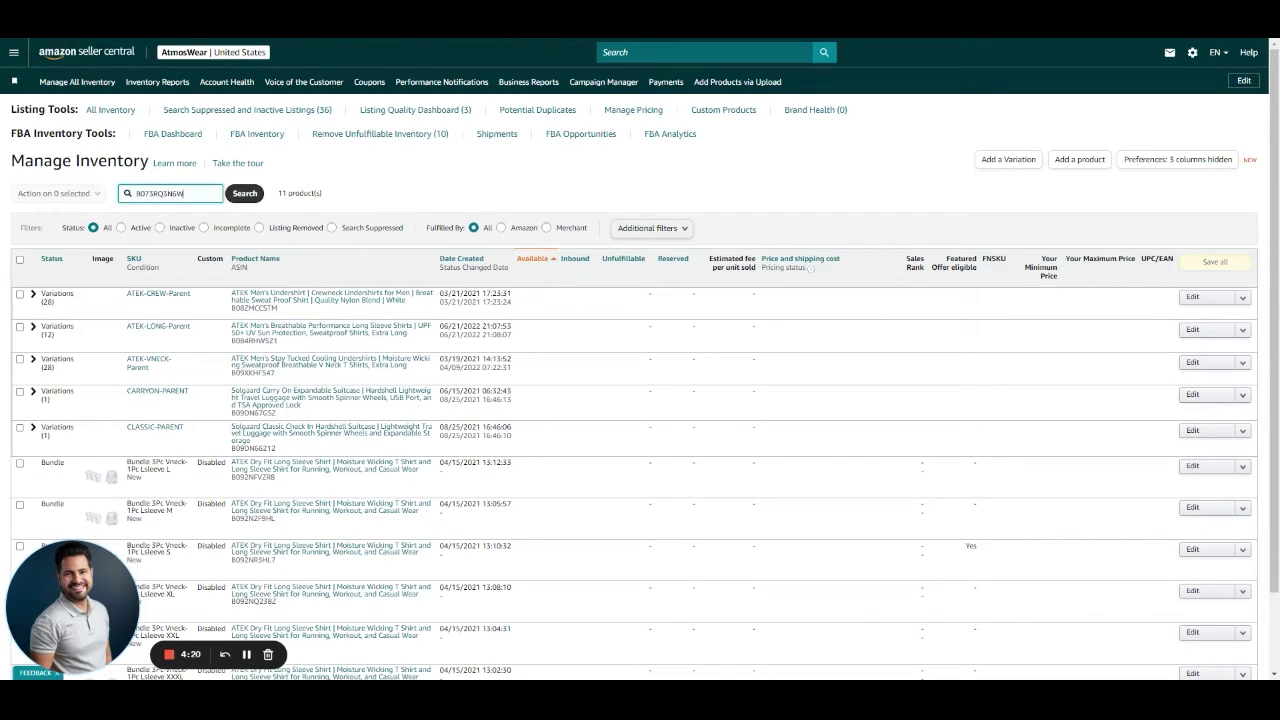
left_click(241, 195)
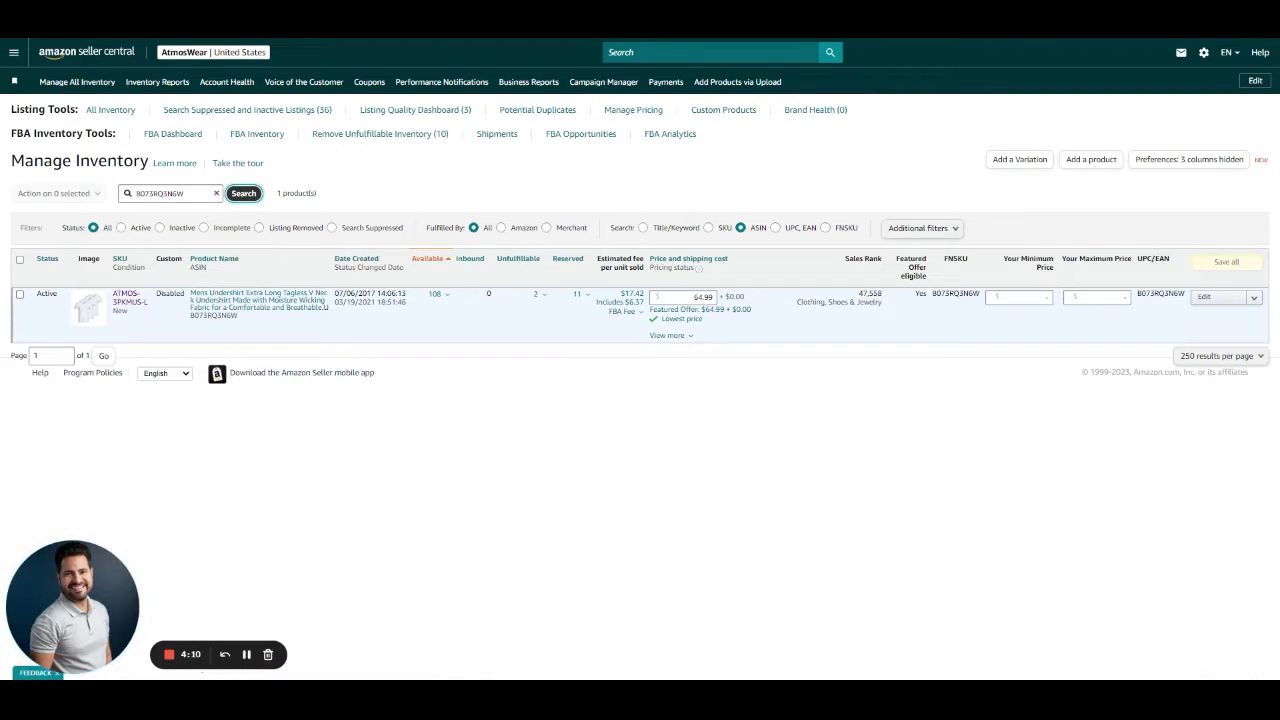
left_click(19, 294)
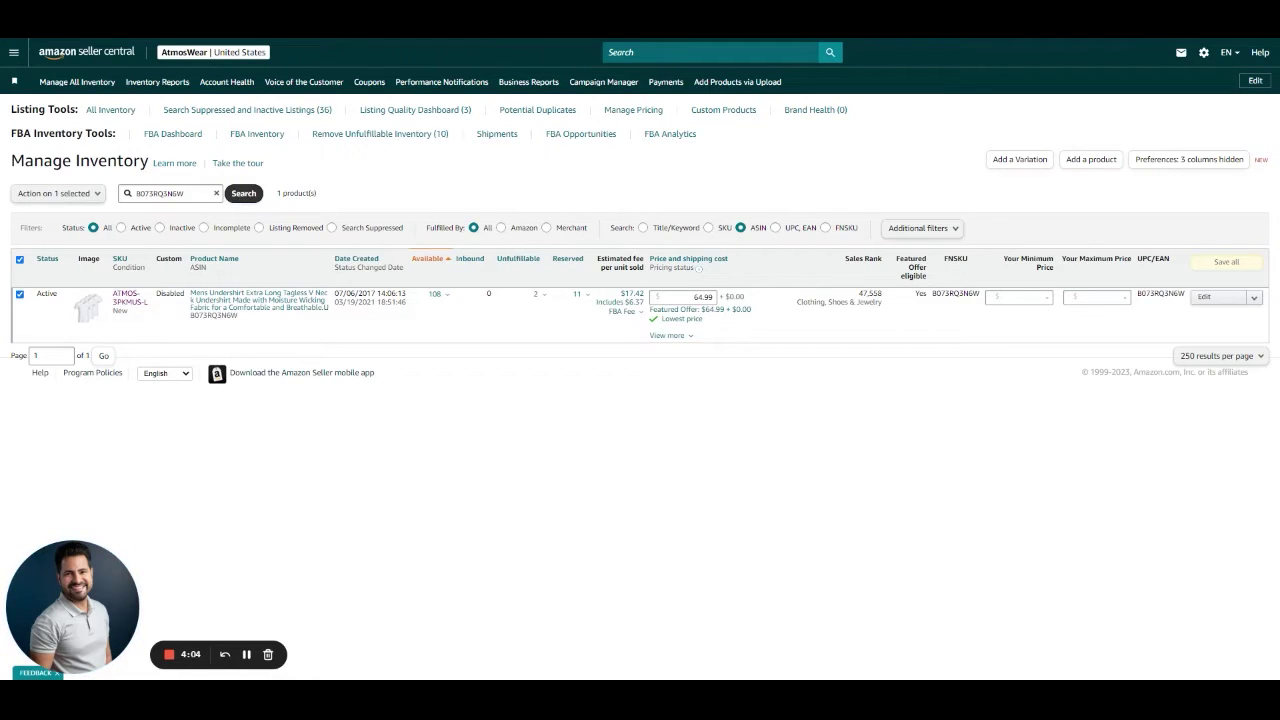
Replace the search with ASIN B07D2ZFLV8 to find the second undershirt listing.
left_click(165, 193)
key("ctrl+a")
type("B07D2ZFLV8")
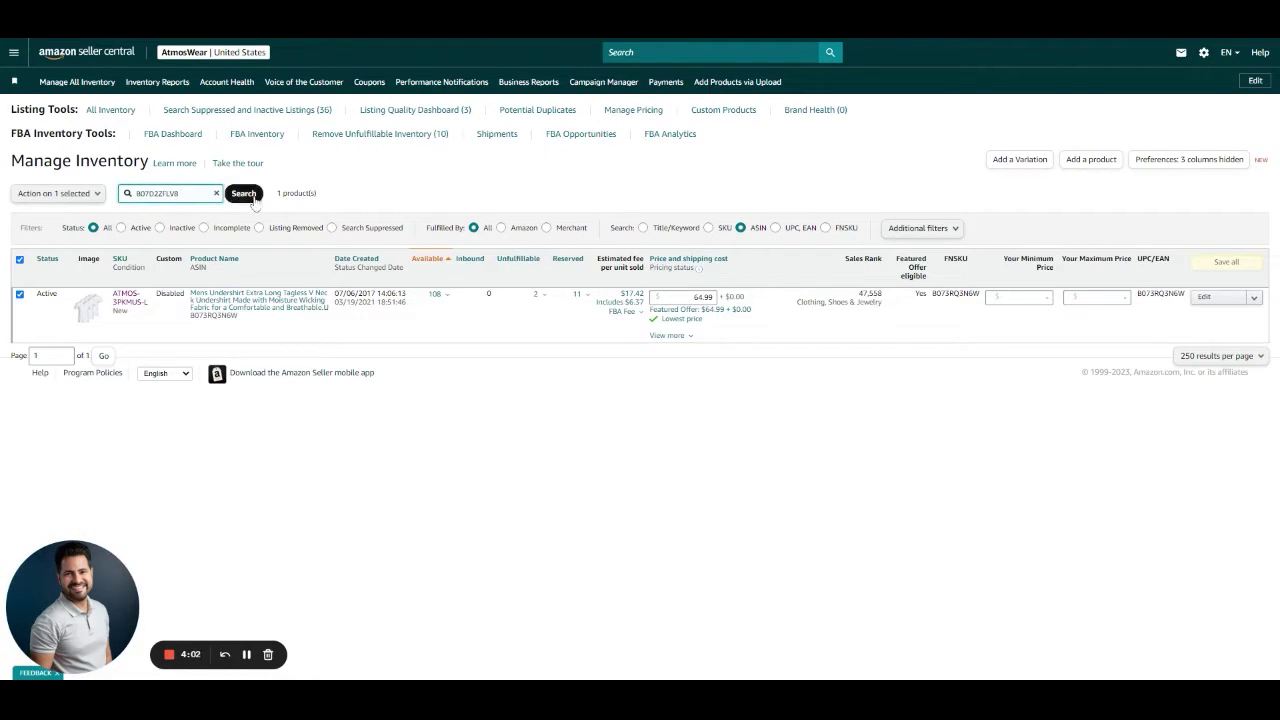
left_click(244, 194)
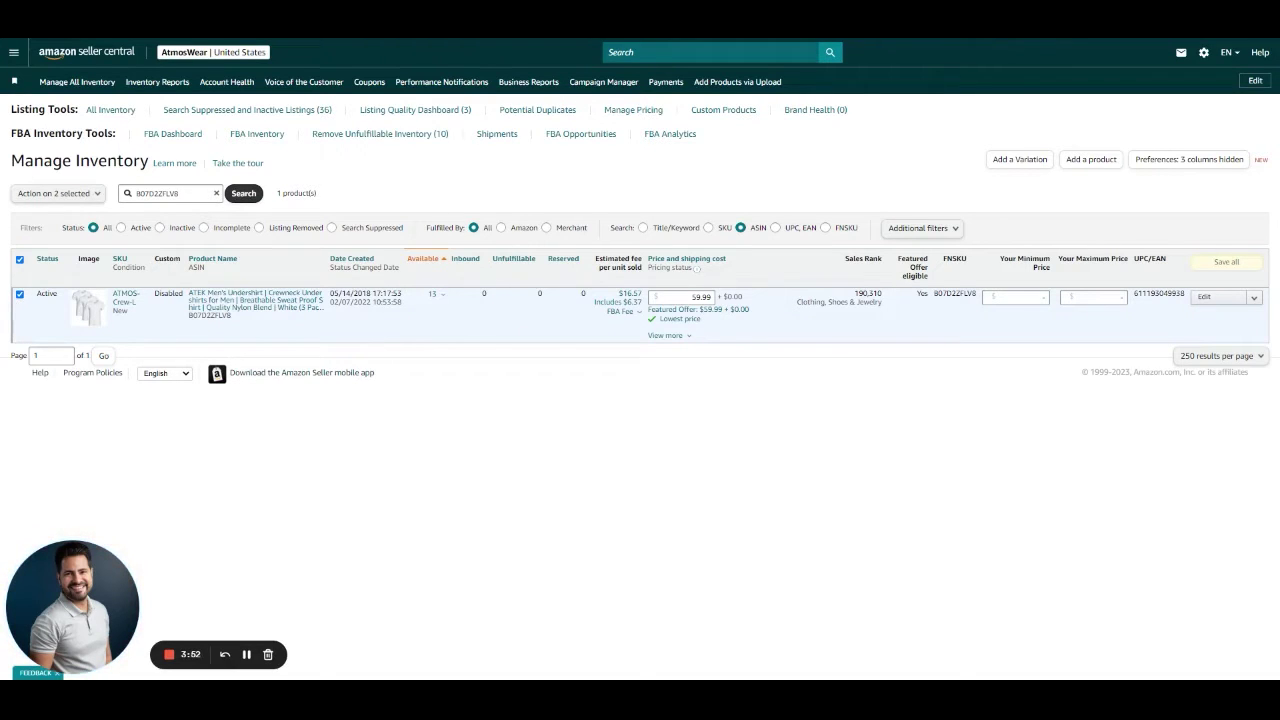
Apply Send/replenish inventory to the two selected undershirts and confirm continuing.
left_click(71, 199)
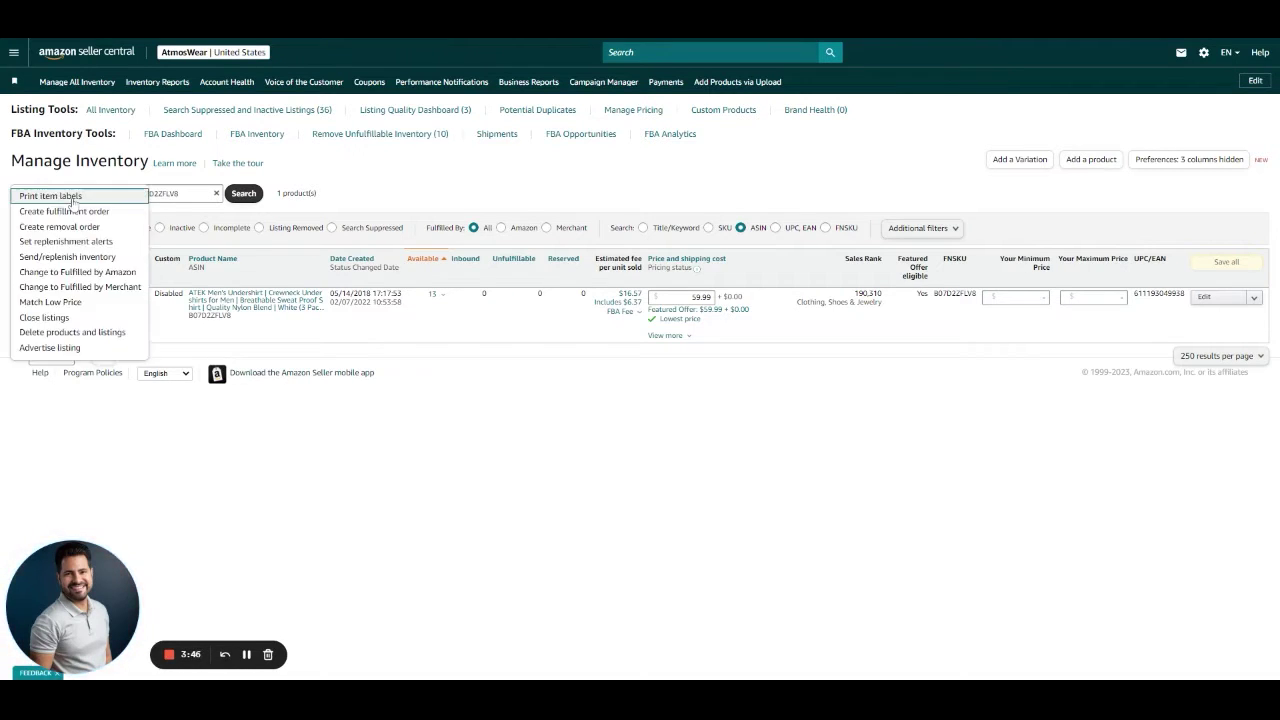
left_click(59, 258)
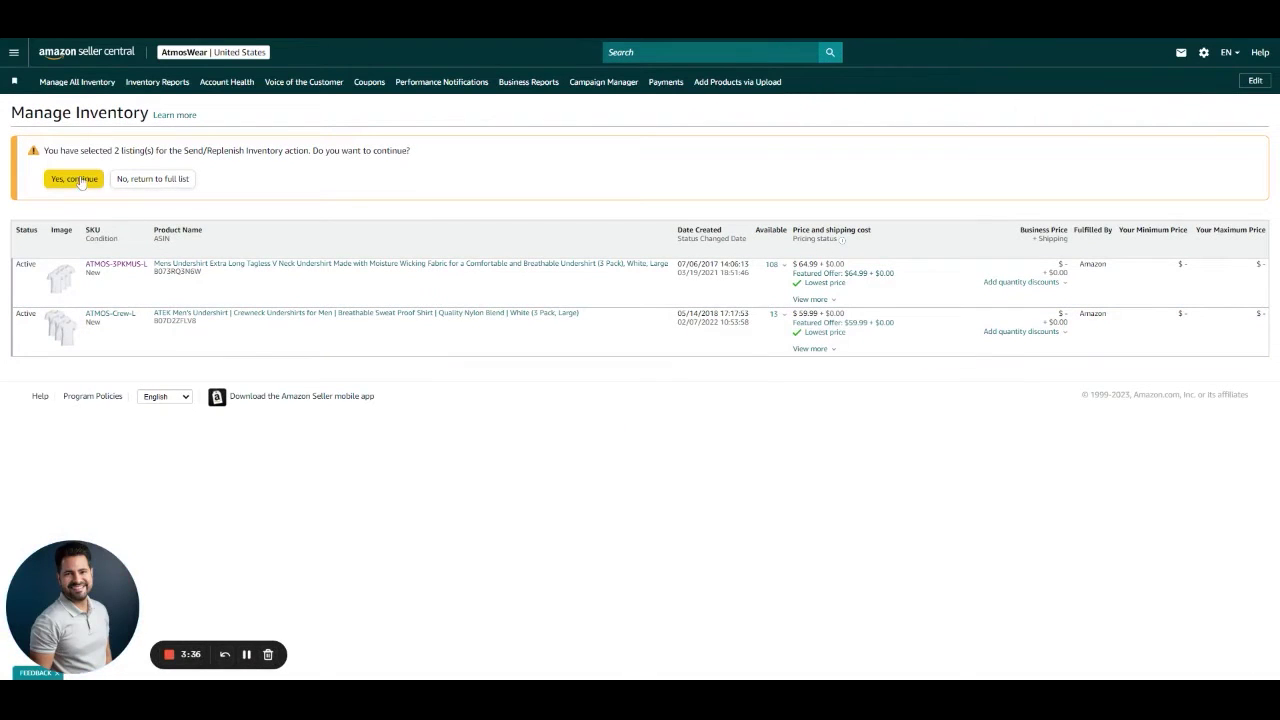
left_click(71, 180)
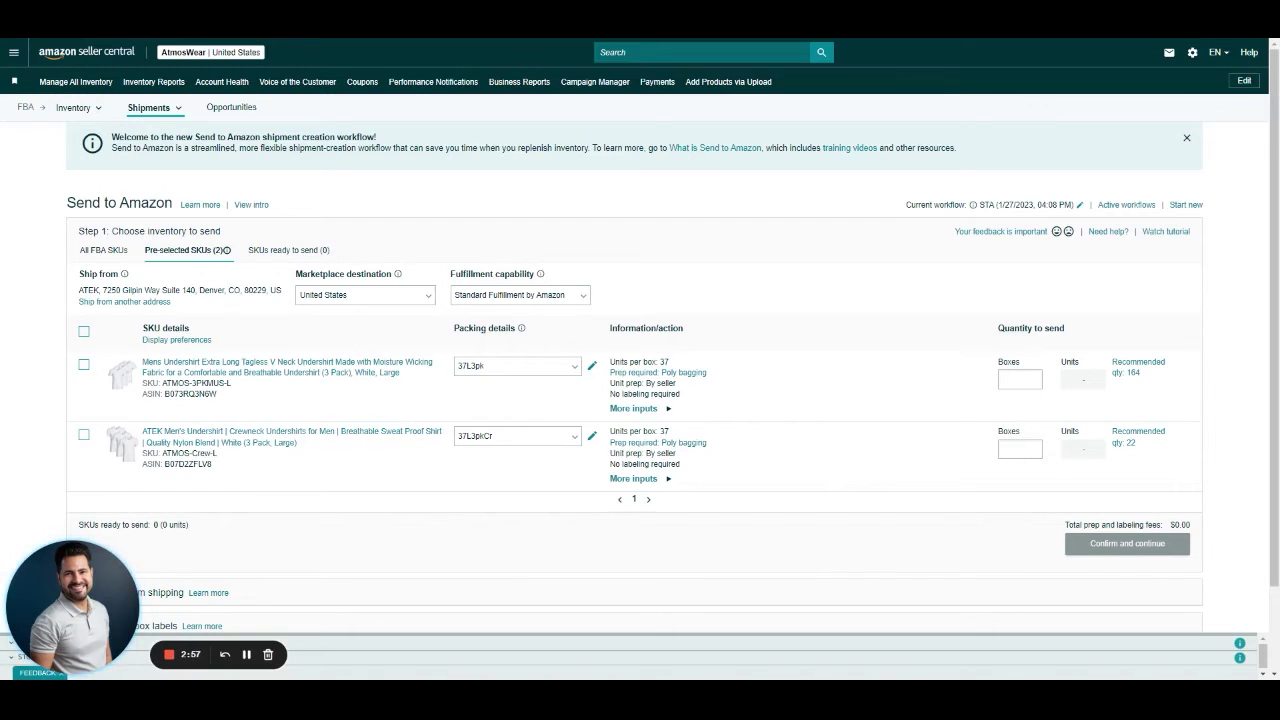
left_click(569, 378)
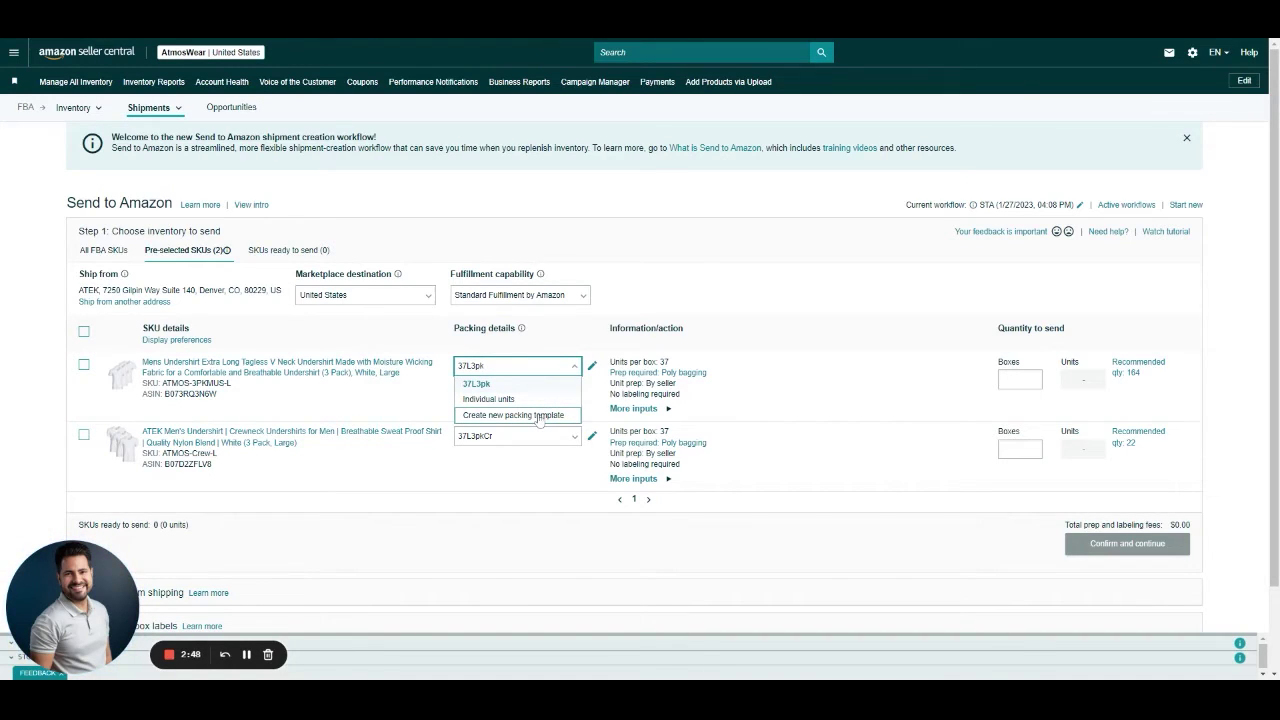
left_click(539, 416)
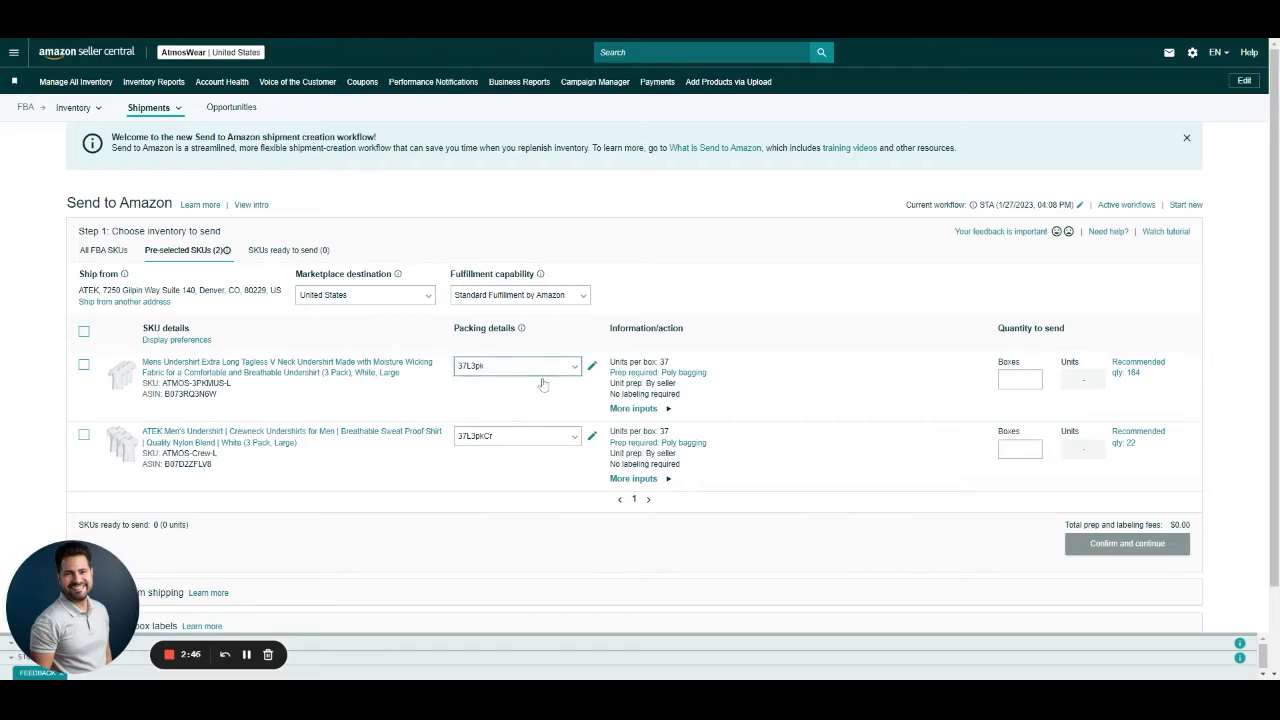
left_click(545, 367)
left_click(515, 416)
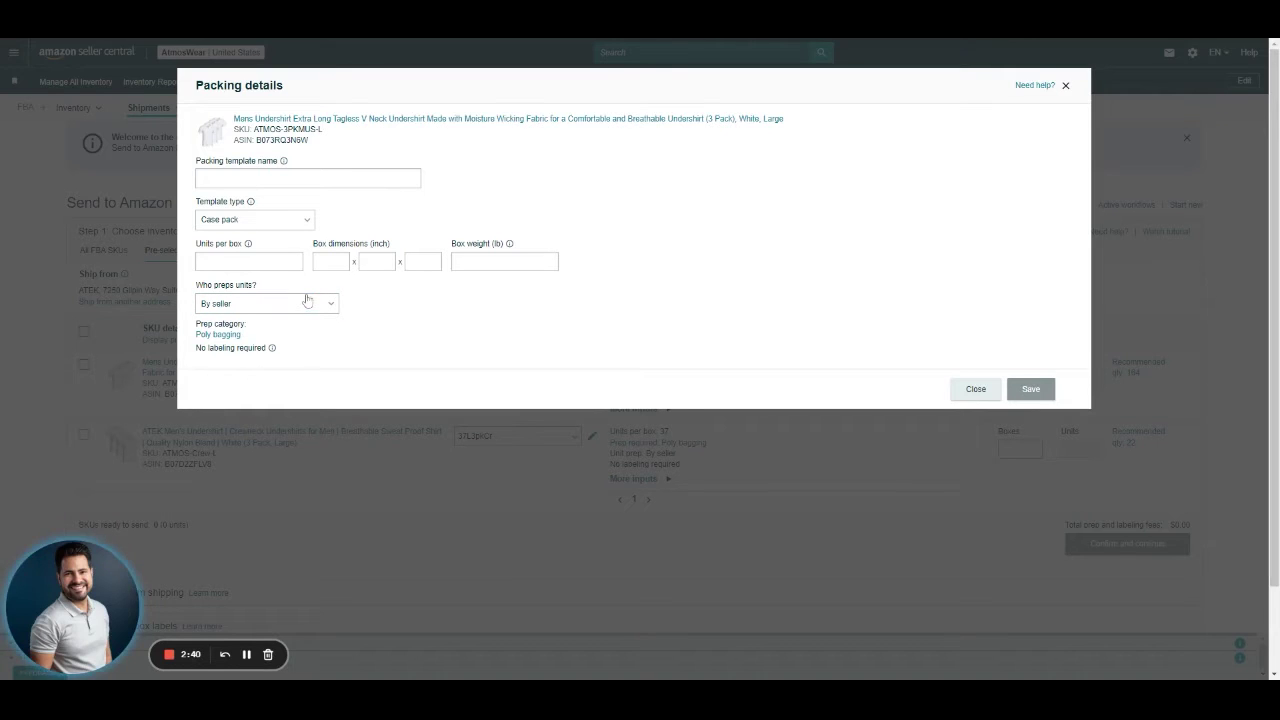
left_click(1066, 86)
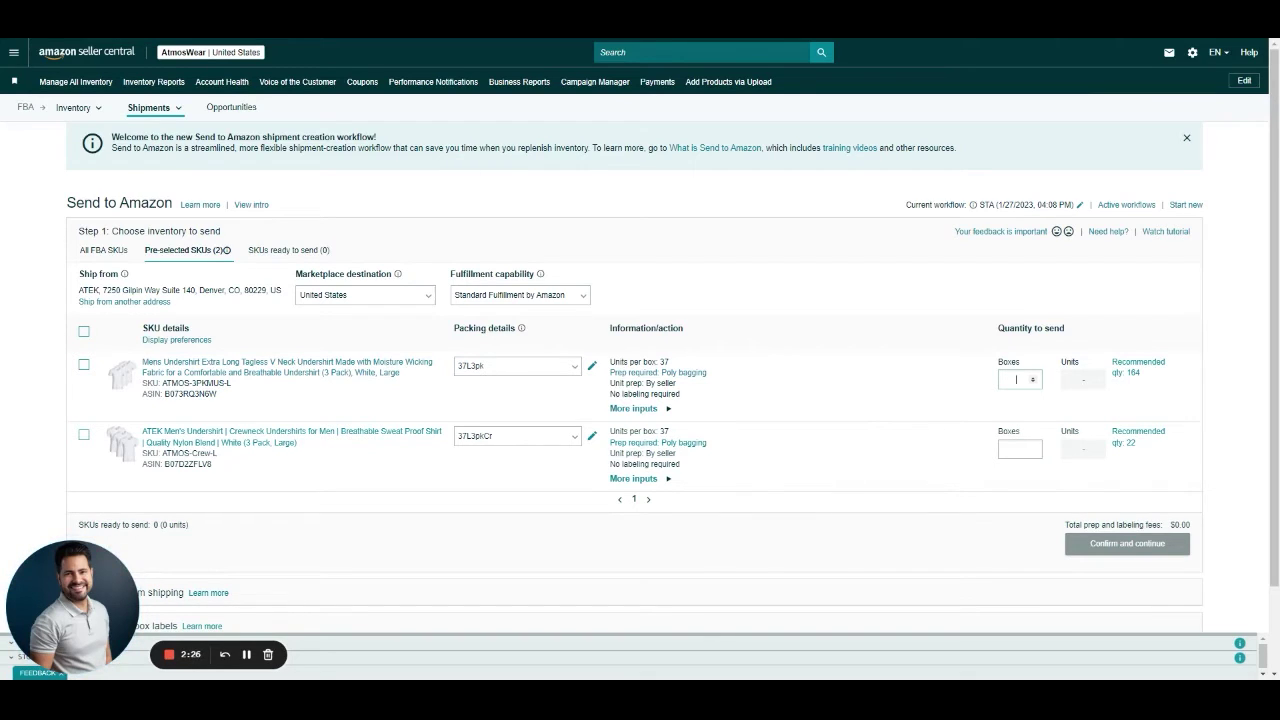
Enter 10 boxes for each undershirt, mark both ready to send, and confirm inventory.
type("10")
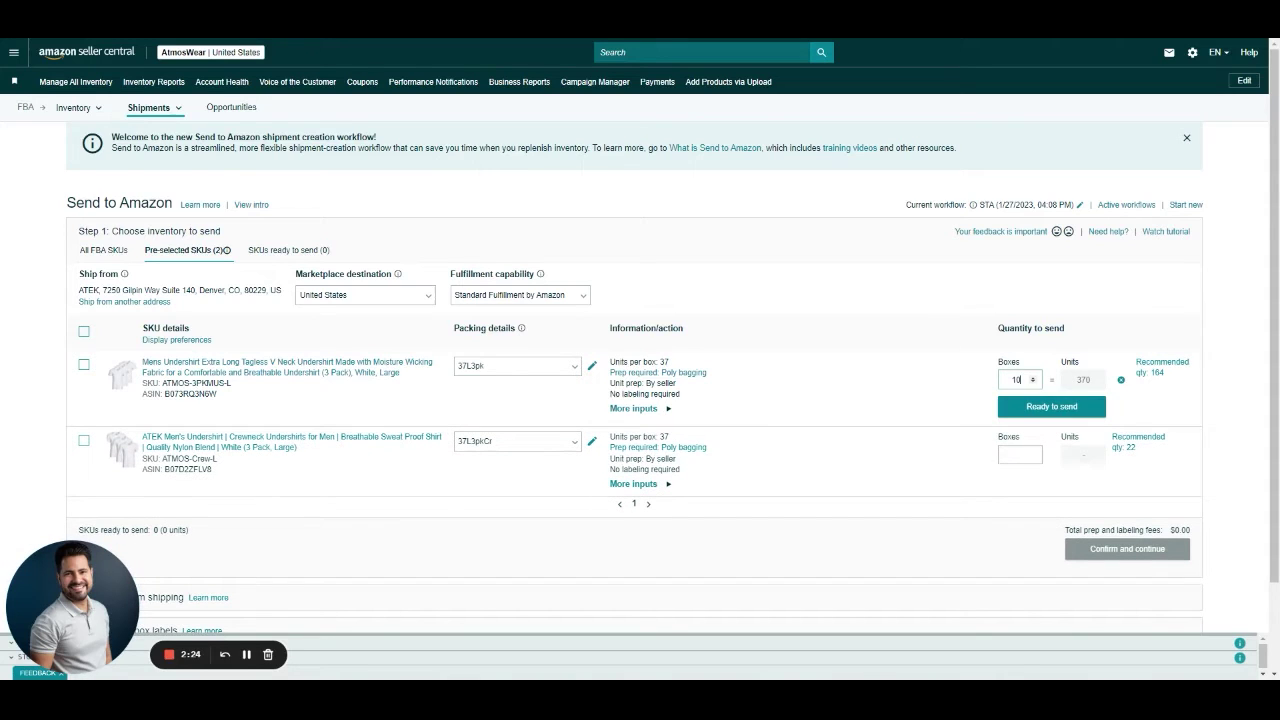
left_click(1010, 412)
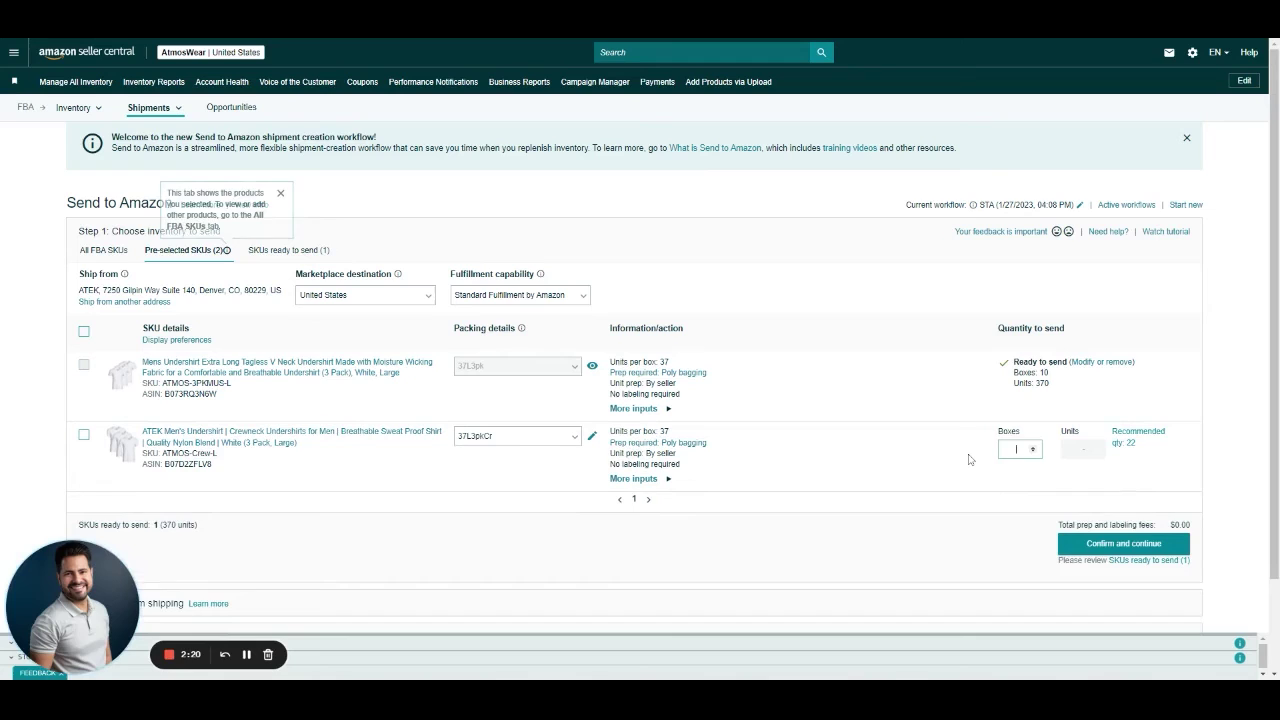
left_click(1015, 449)
type("10")
left_click(1089, 477)
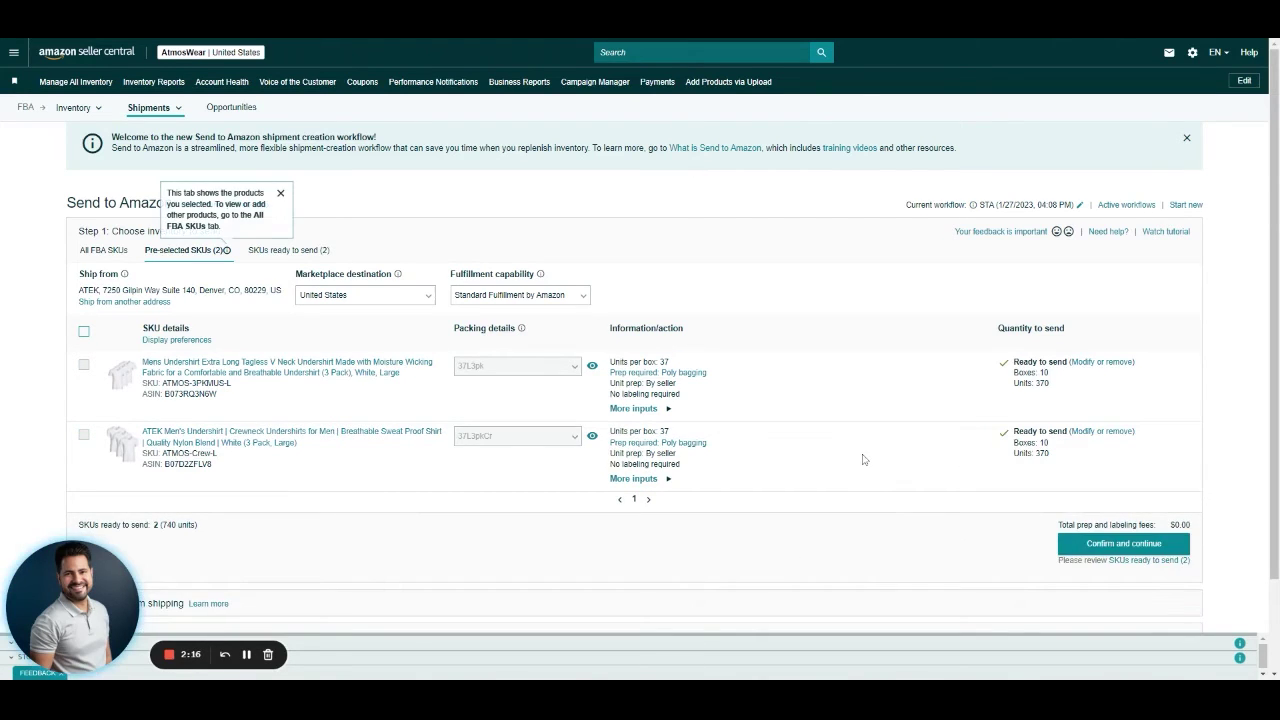
left_click(1104, 547)
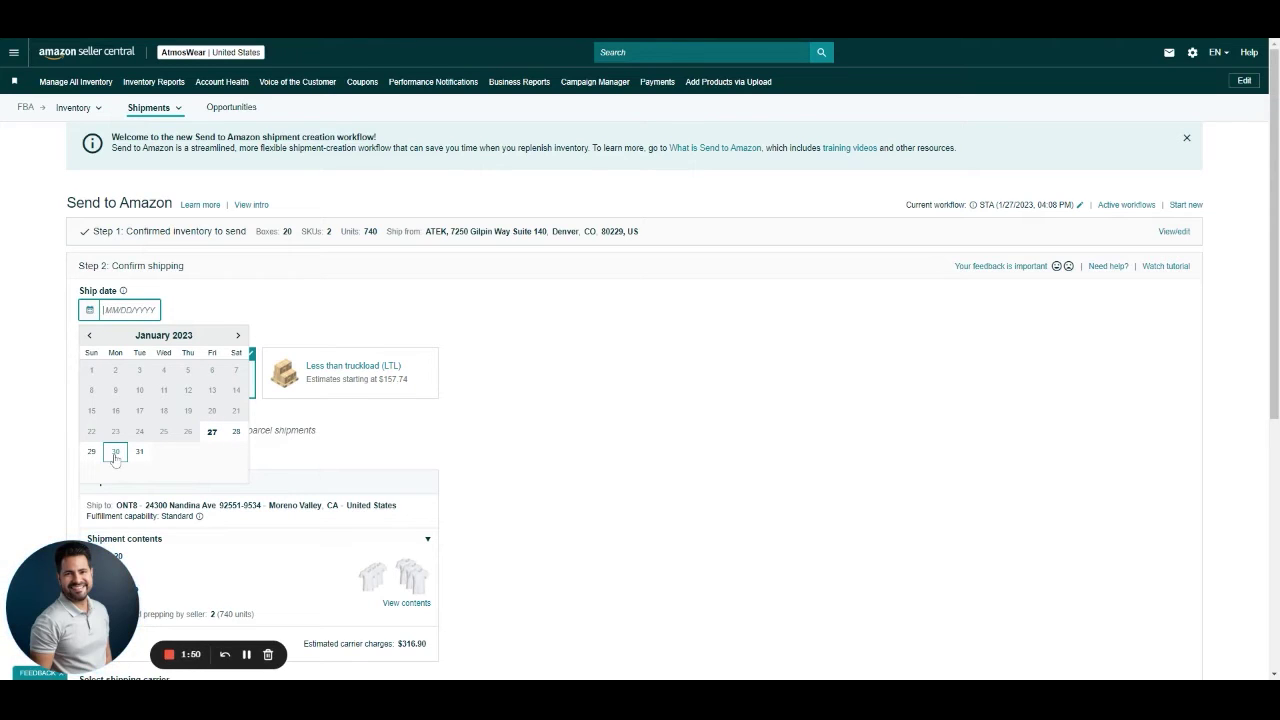
Set ship date to January 30, 2023 and accept the $316.90 UPS small parcel charges.
left_click(115, 455)
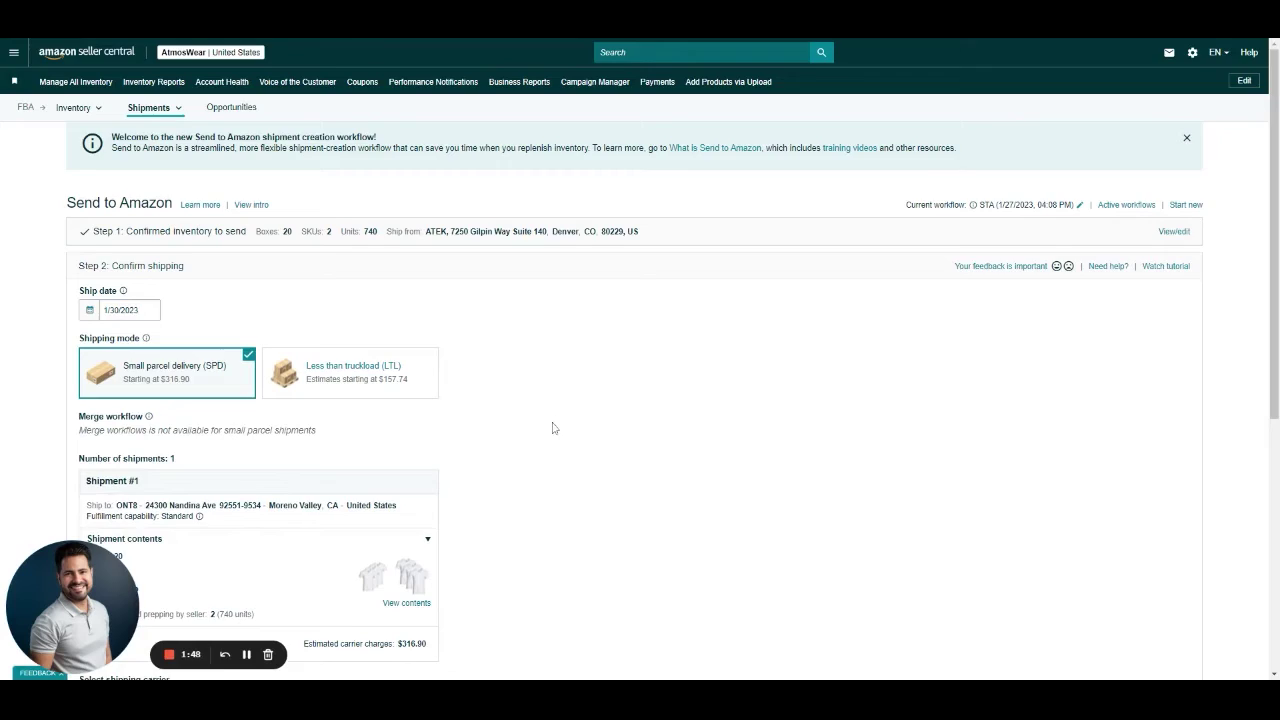
scroll(551, 429, "down", 2)
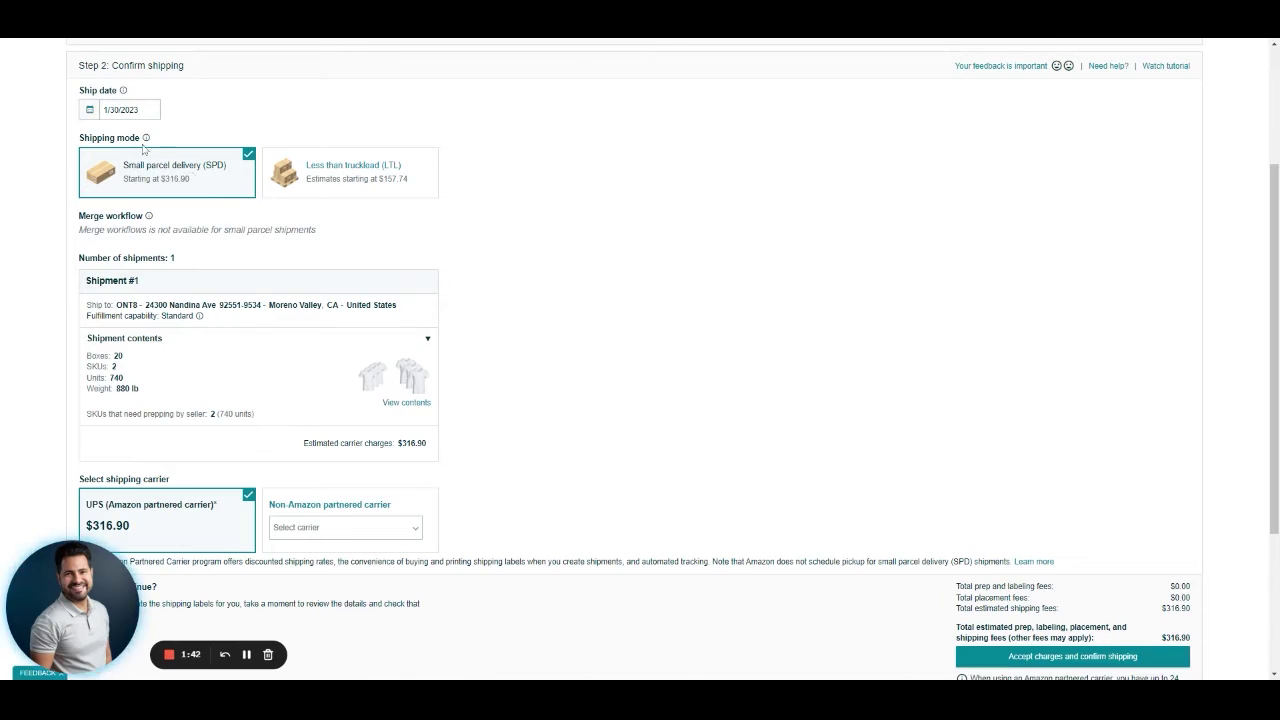
mouse_move(146, 138)
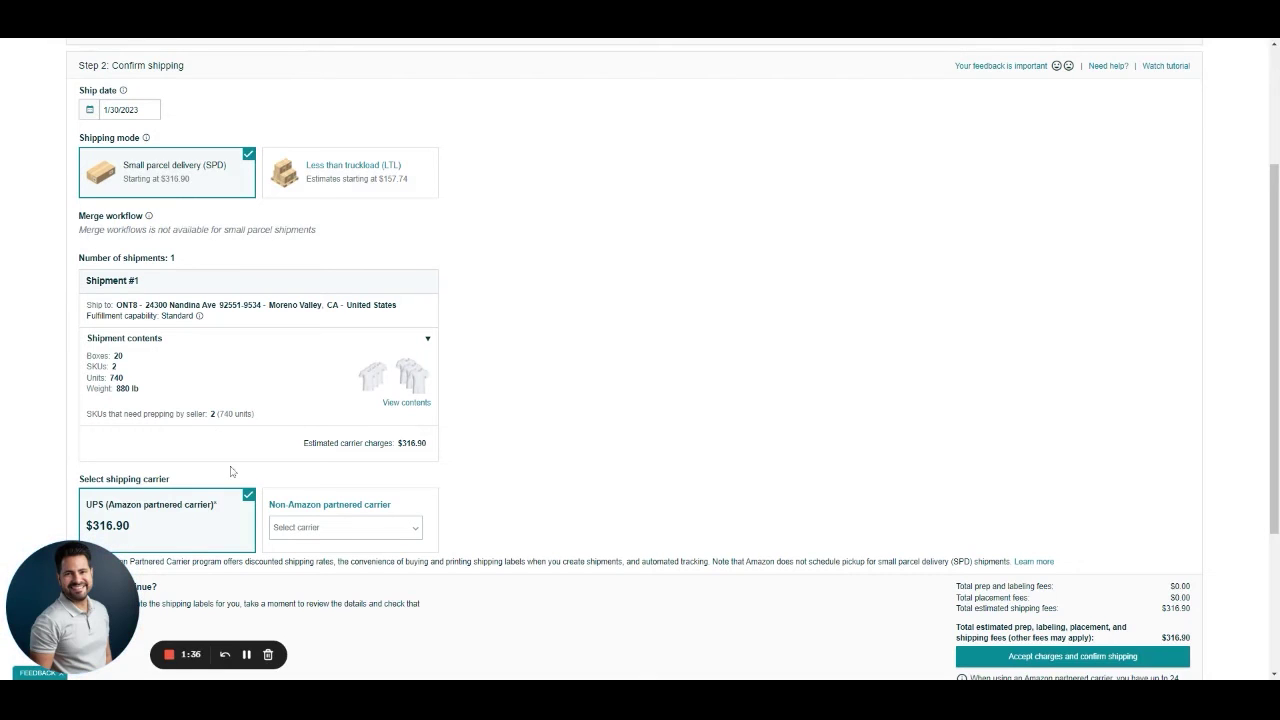
scroll(226, 497, "down", 2)
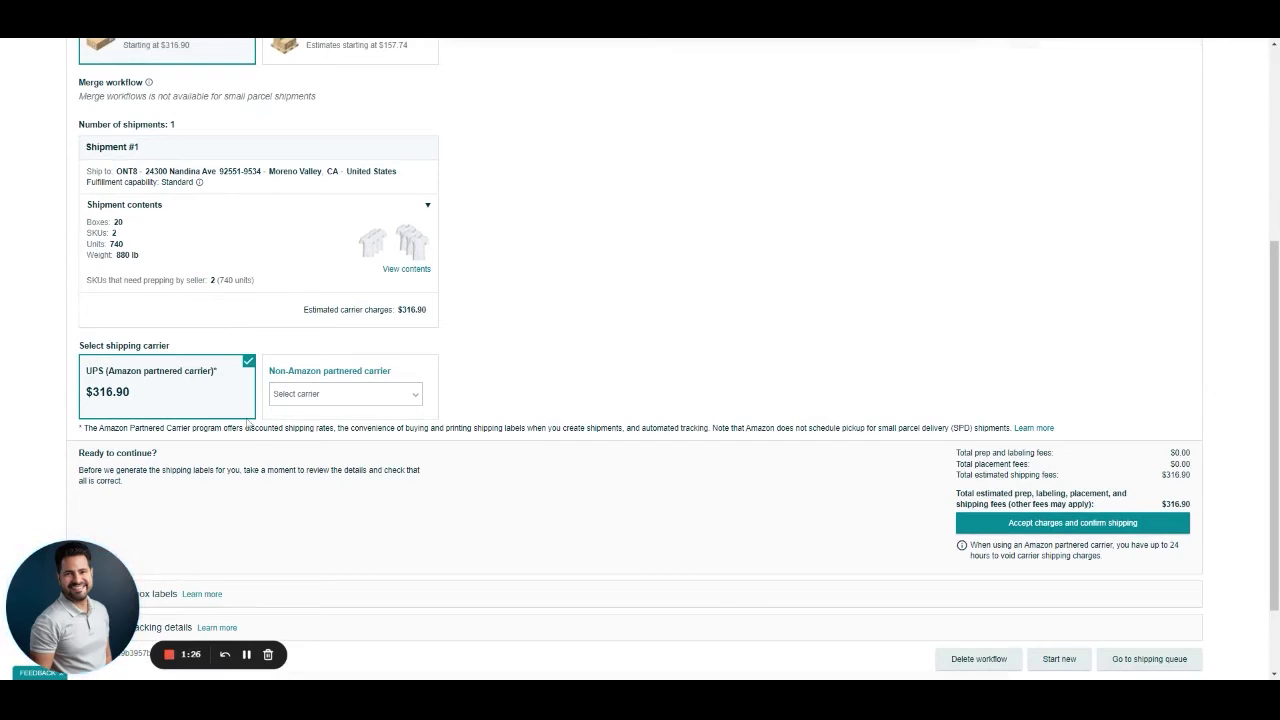
scroll(355, 411, "down", 2)
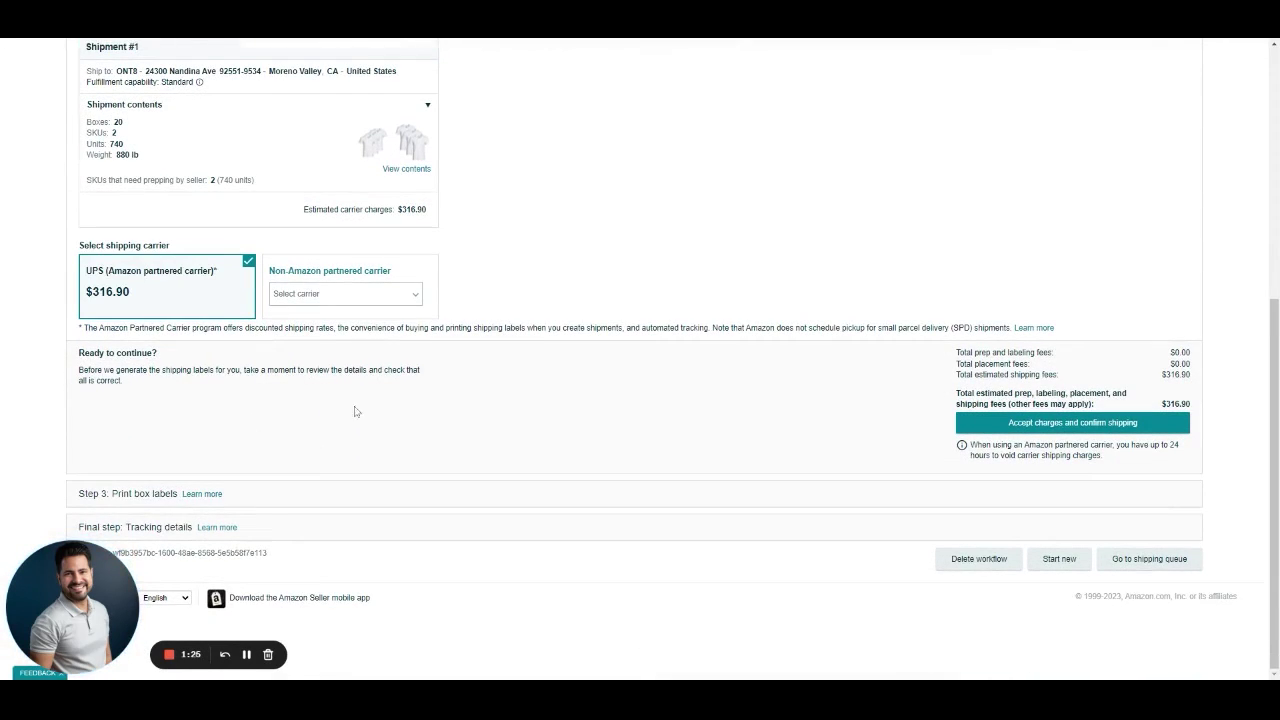
left_click(1035, 428)
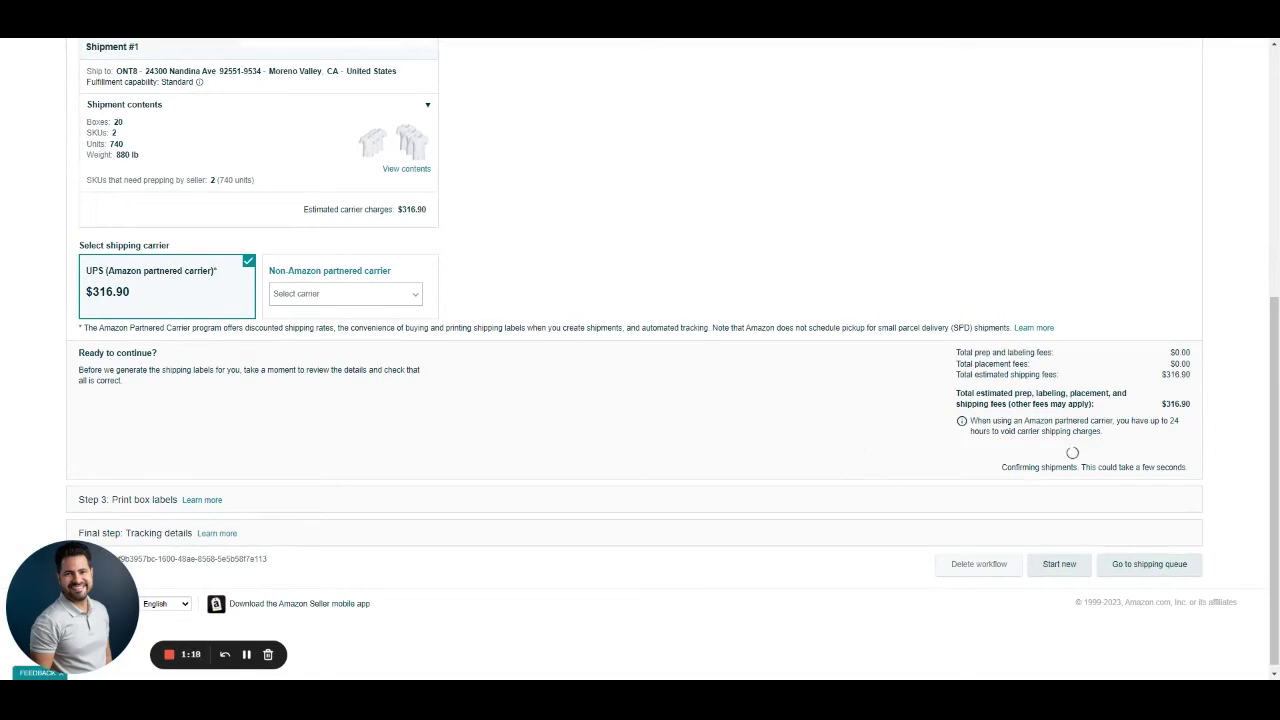
Print the 4 x 6 inch thermal box labels for the UPS shipment.
scroll(858, 443, "up", 2)
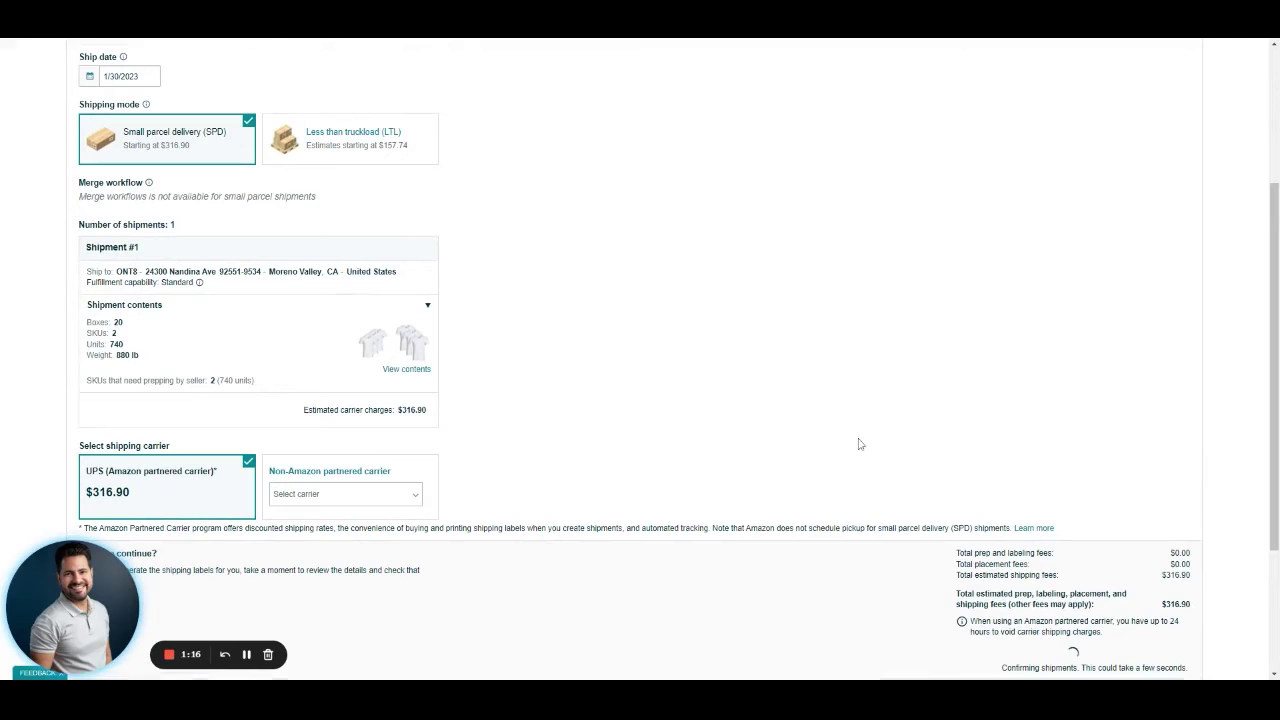
scroll(858, 443, "down", 2)
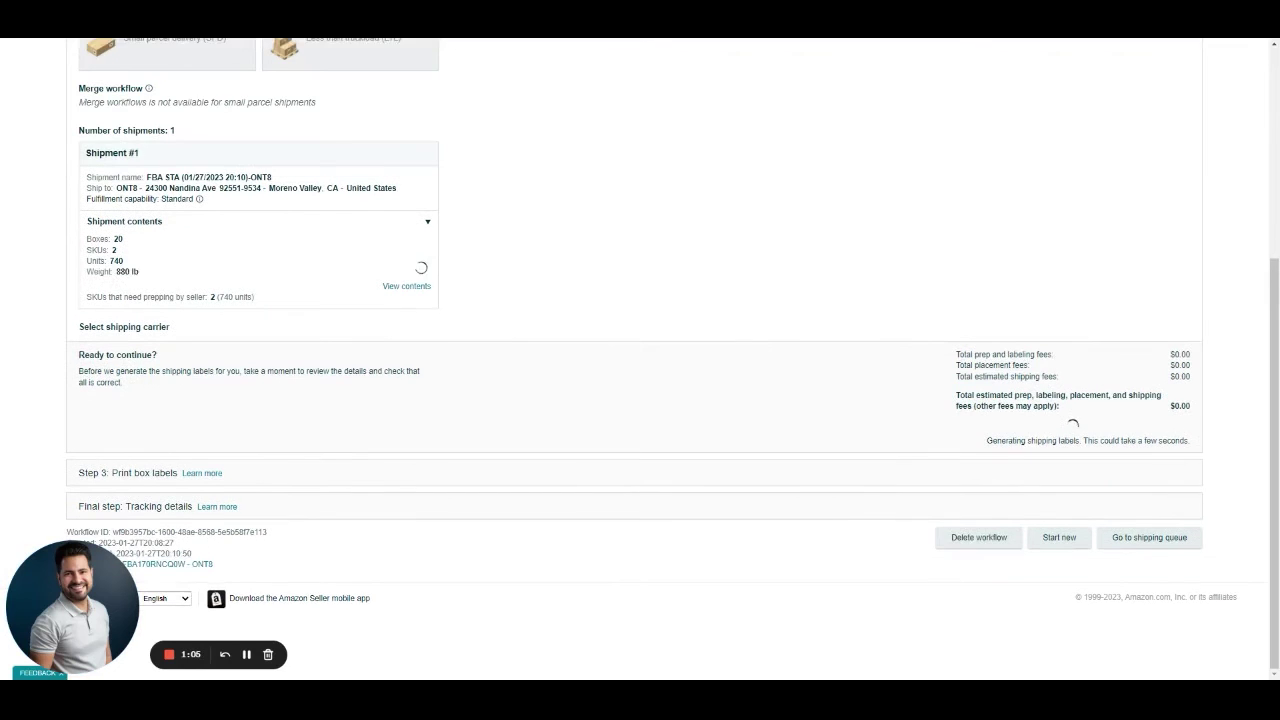
scroll(138, 412, "down", 1)
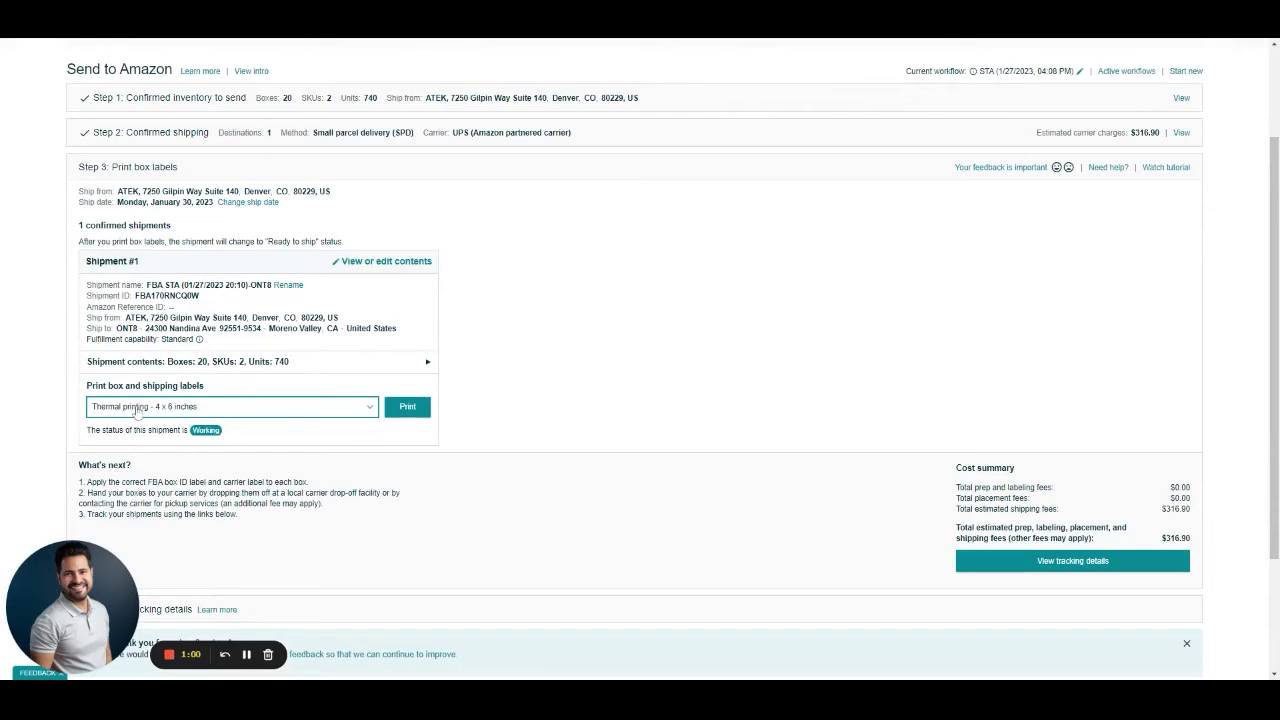
left_click(410, 410)
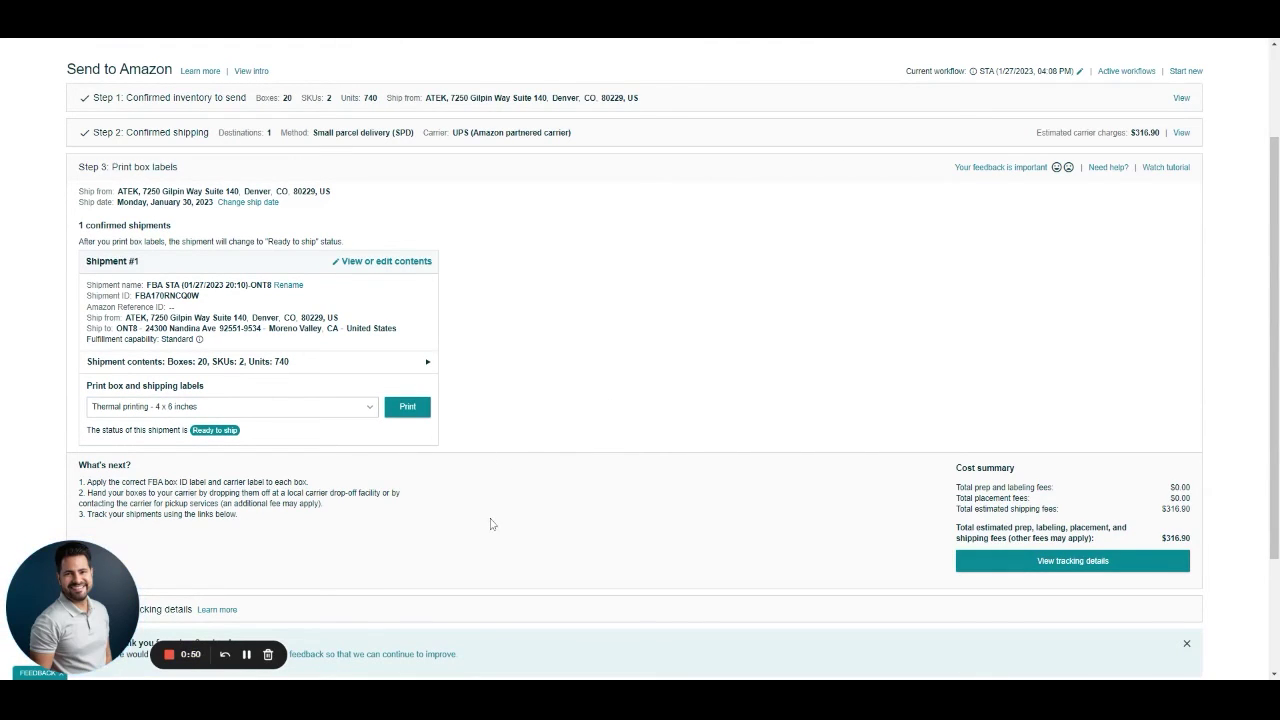
scroll(531, 484, "down", 2)
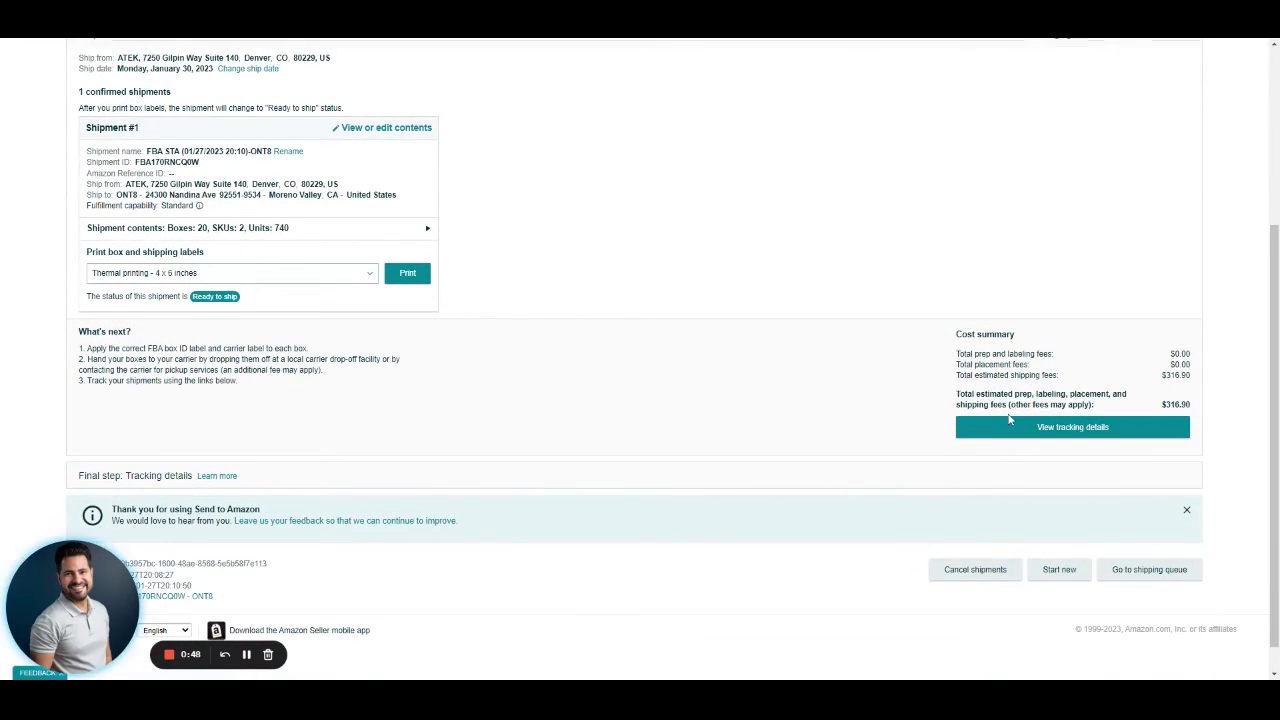
scroll(991, 432, "up", 2)
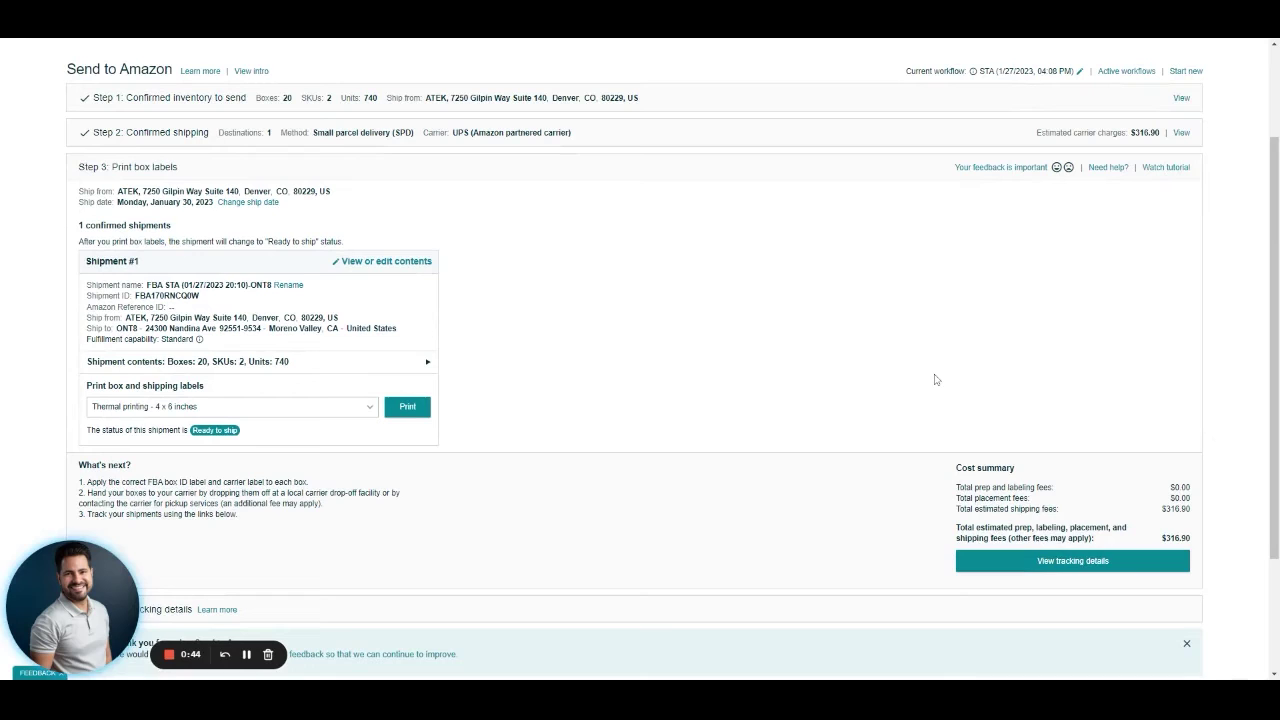
scroll(895, 508, "down", 1)
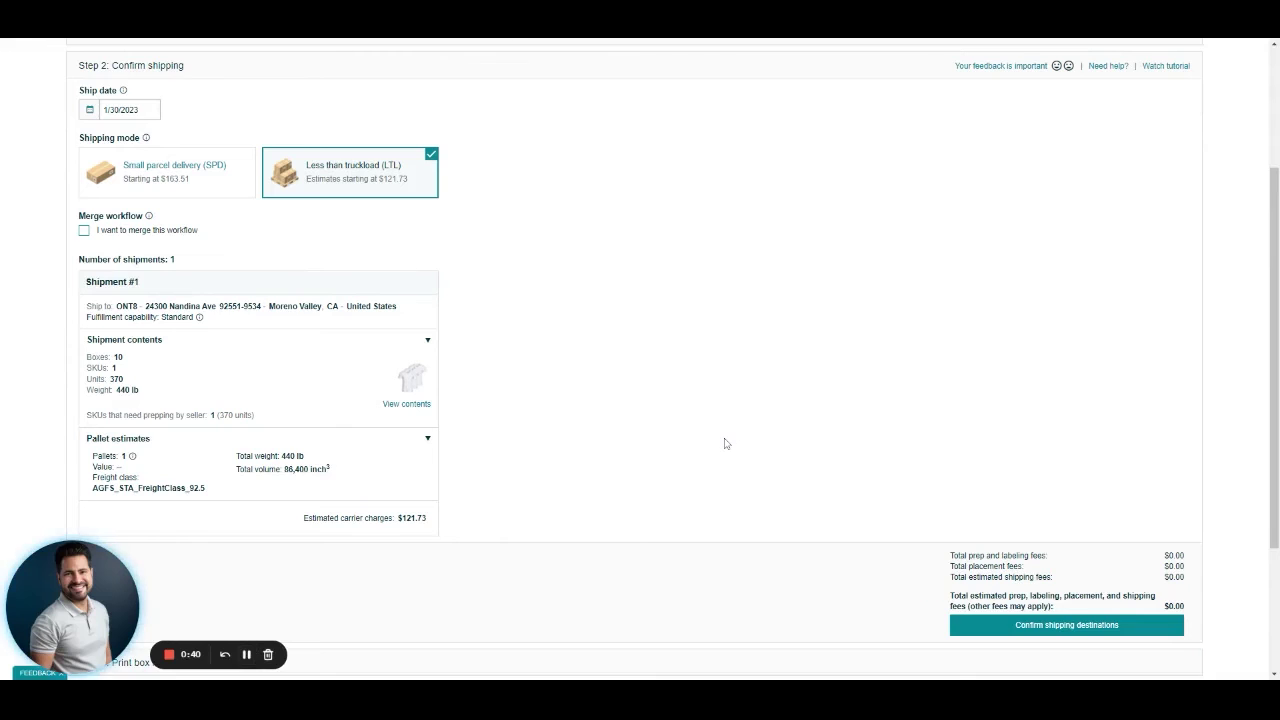
Confirm the Less than truckload shipment of 10 boxes to ONT8.
scroll(726, 443, "up", 1)
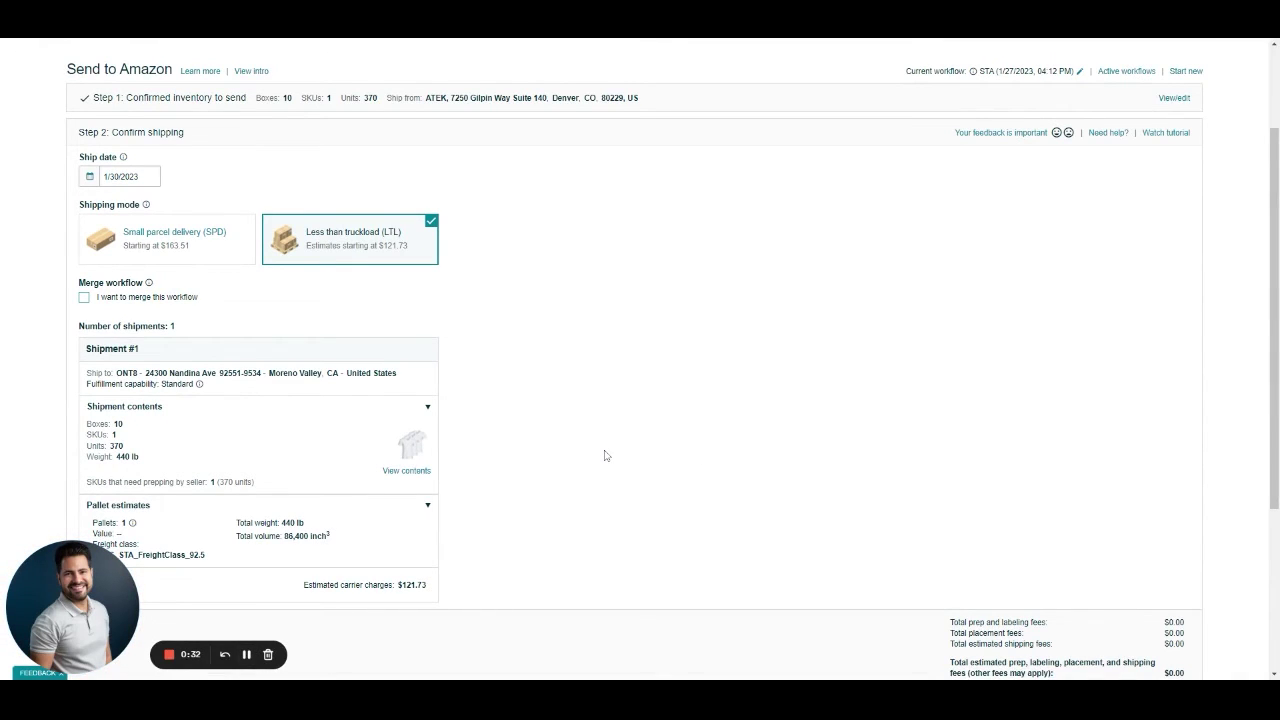
scroll(604, 455, "down", 1)
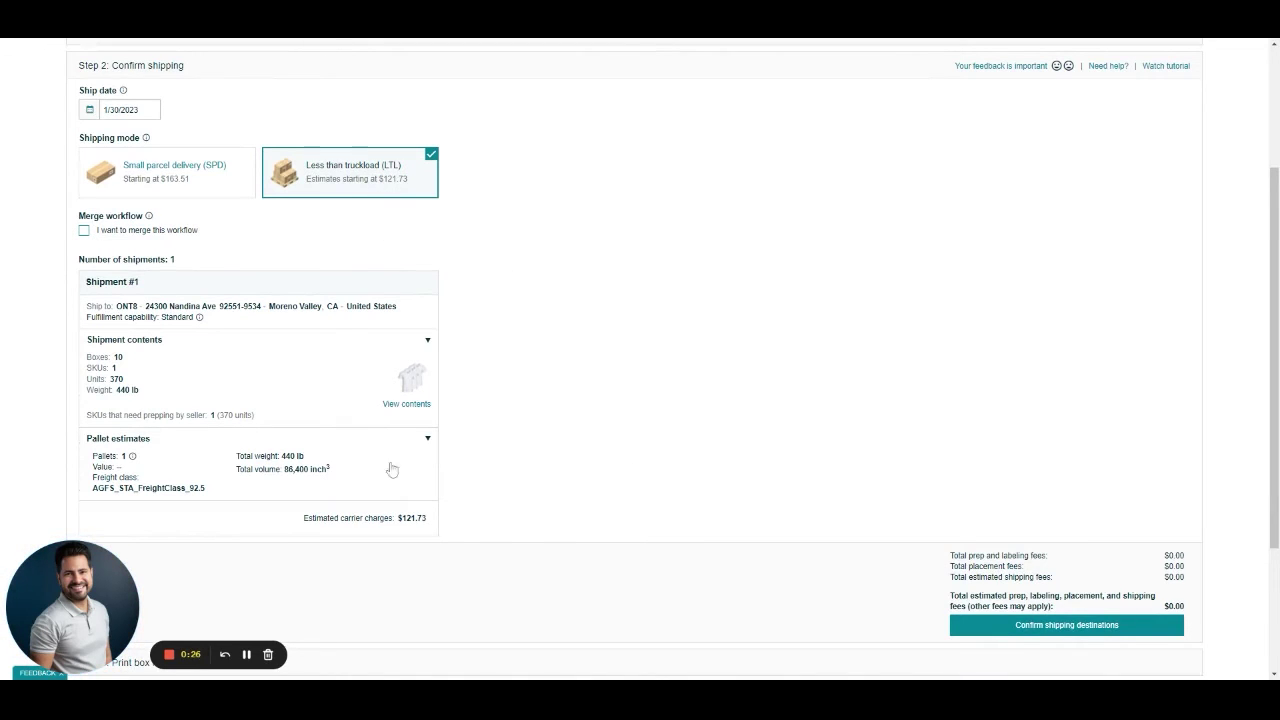
scroll(909, 500, "down", 3)
scroll(395, 177, "up", 3)
left_click(1079, 630)
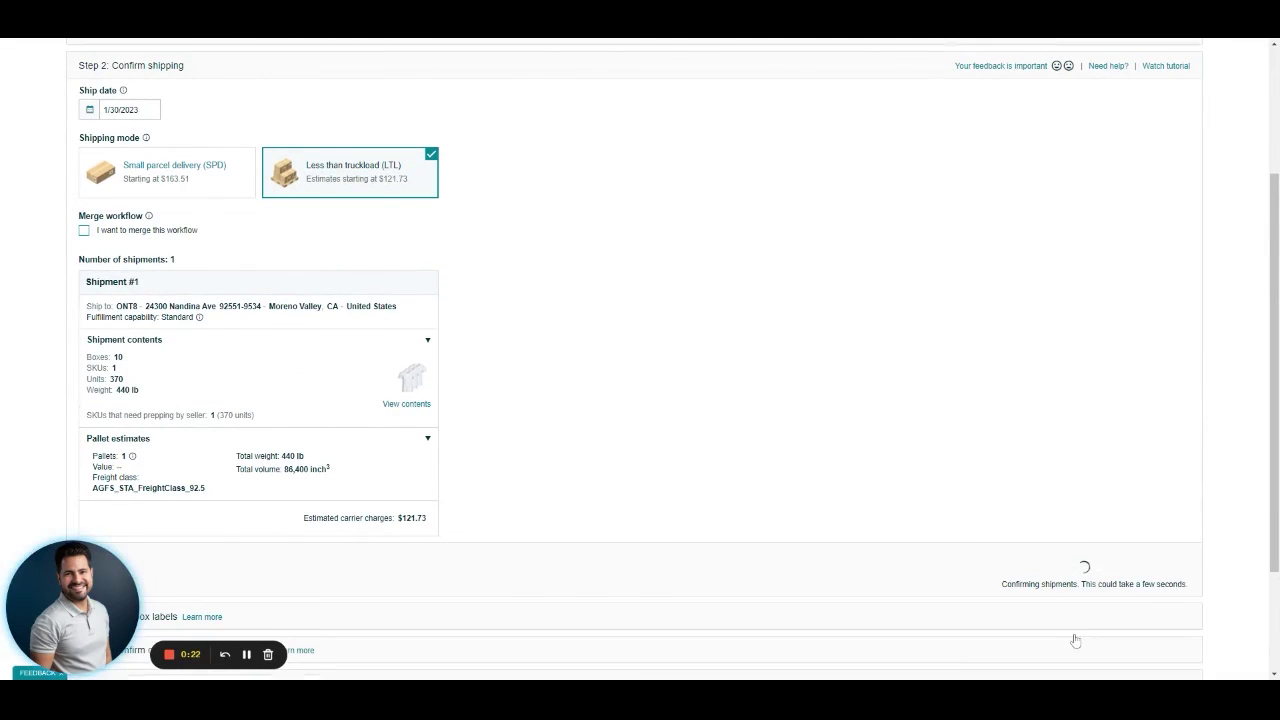
scroll(678, 490, "down", 2)
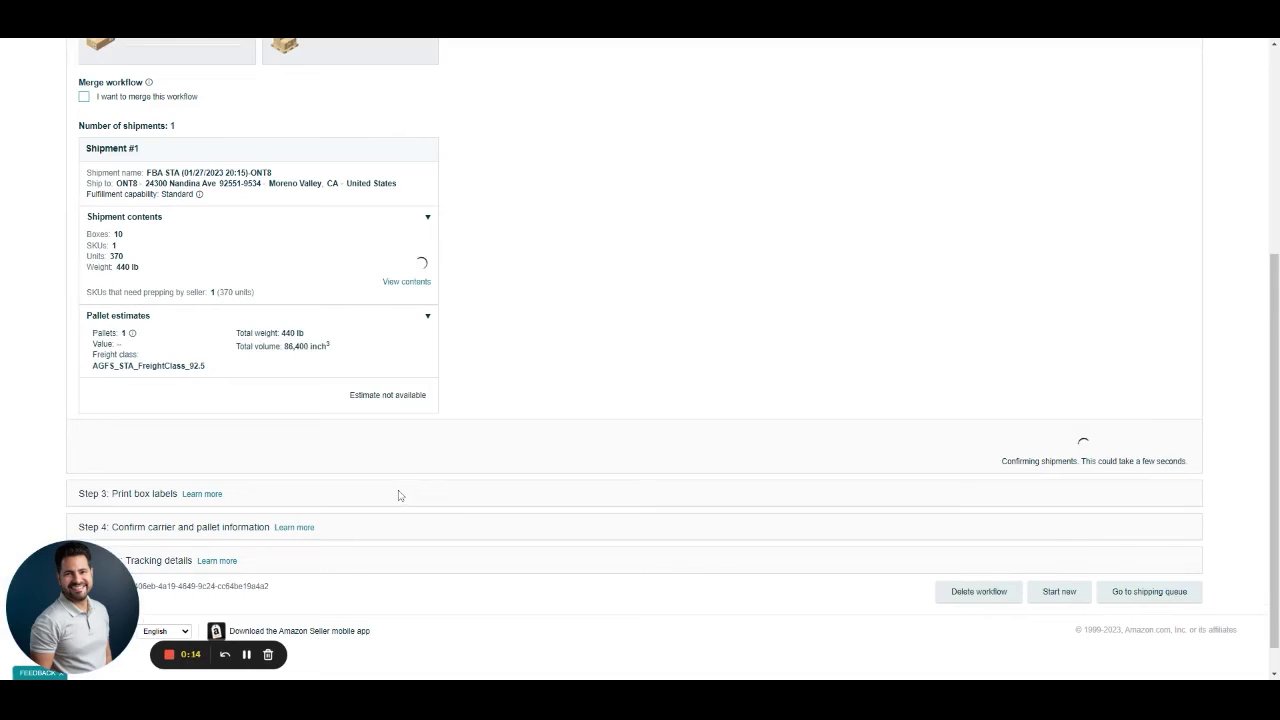
Choose 4 x 6 inch thermal labels, continue to carrier details, and attach the first saved pickup contact.
scroll(414, 414, "down", 4)
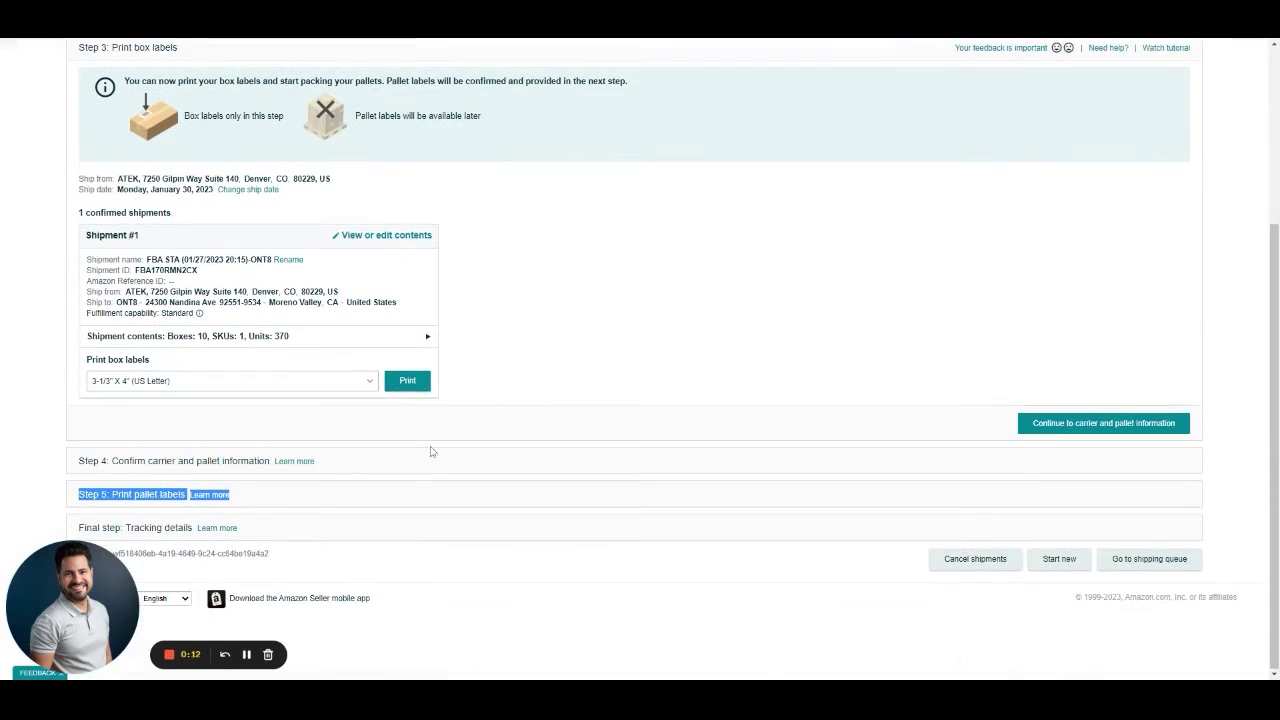
left_click(330, 381)
left_click(277, 403)
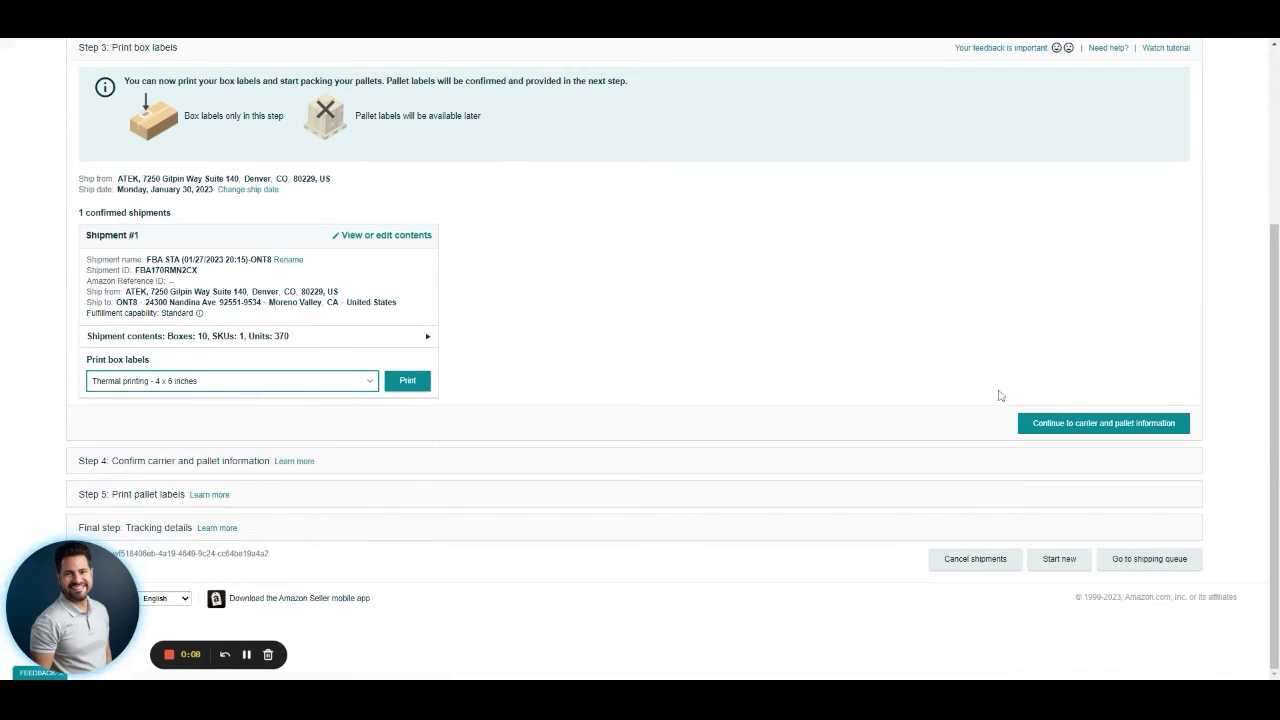
left_click(1087, 423)
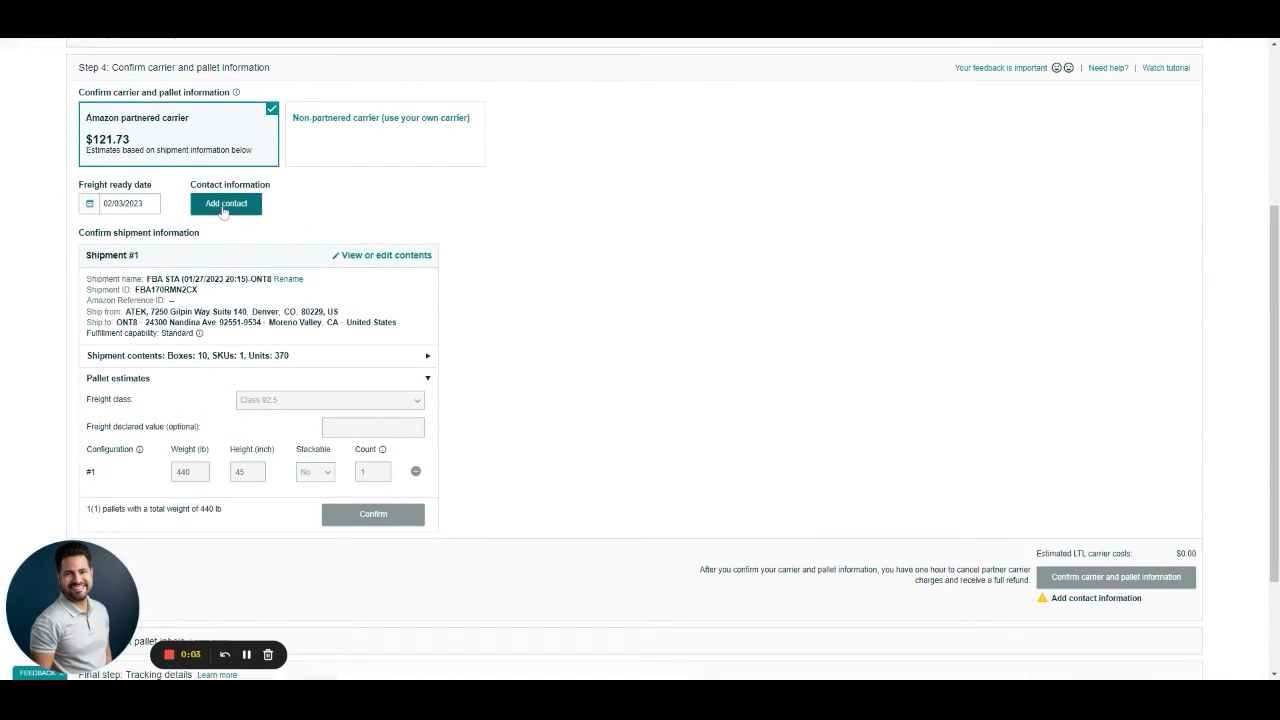
left_click(224, 206)
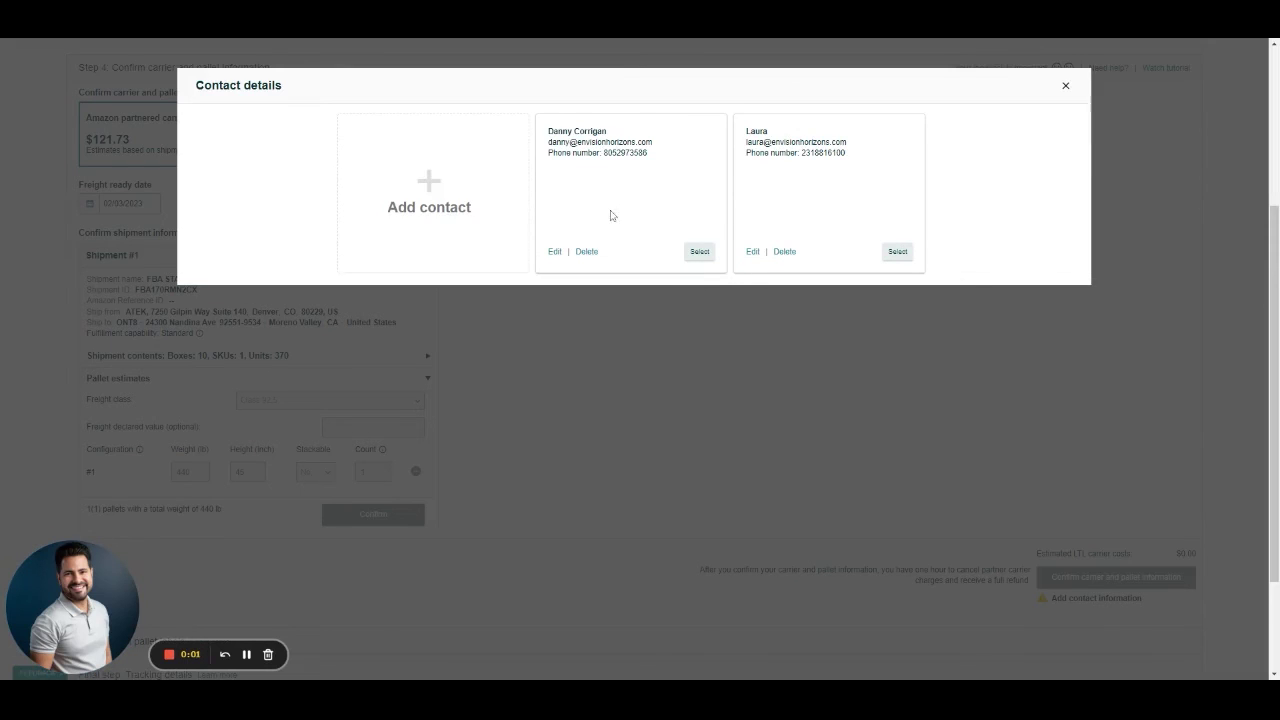
left_click(699, 251)
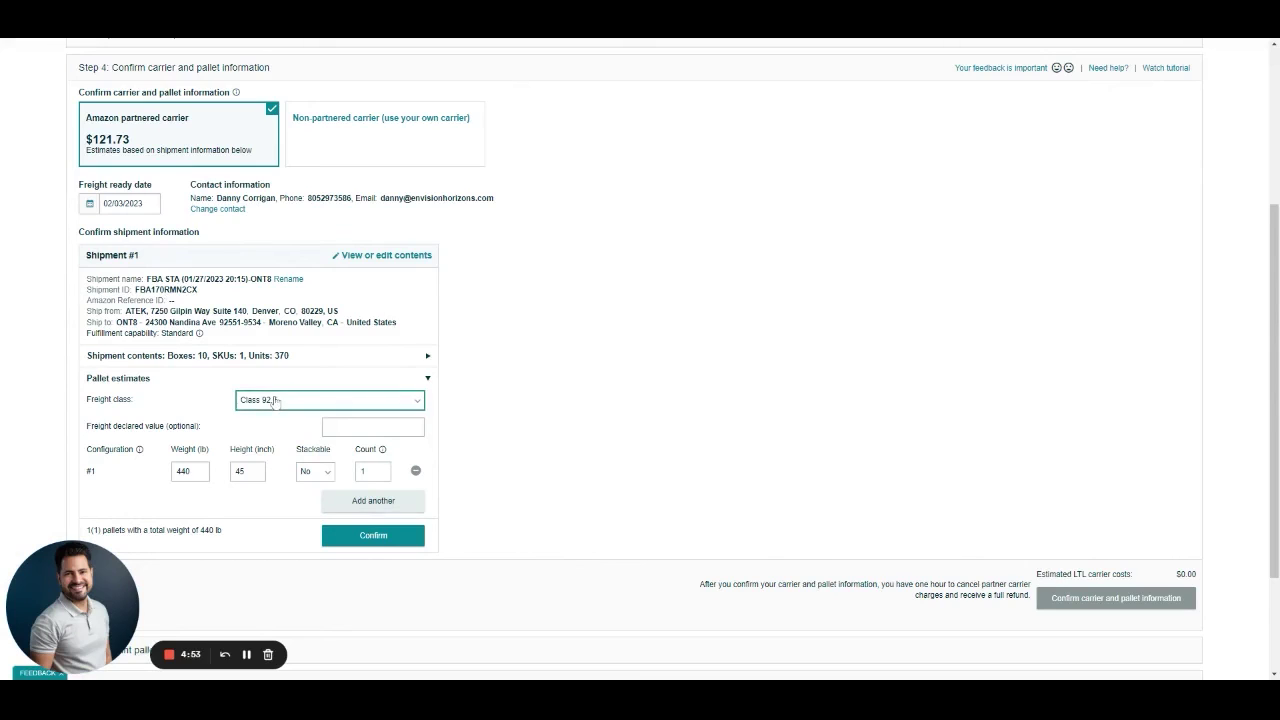
Confirm the single 440 lb pallet estimate and the $121.73 carrier information.
scroll(234, 305, "down", 1)
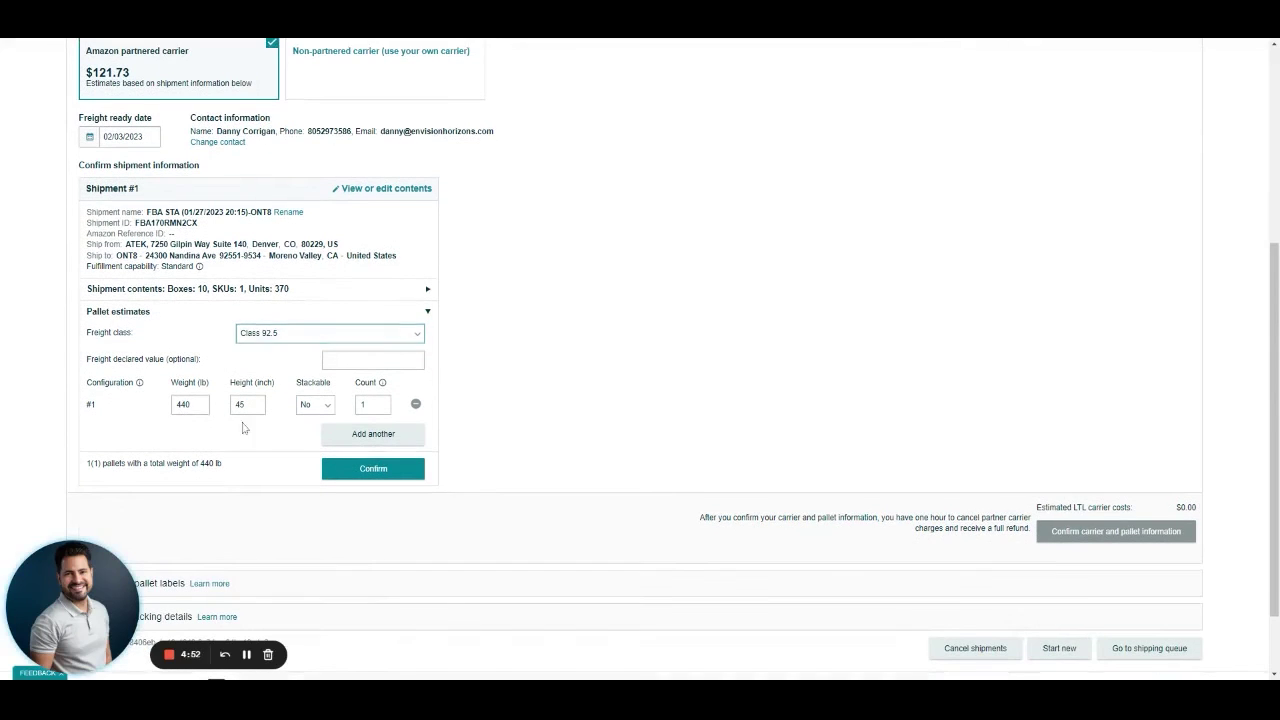
left_click(398, 484)
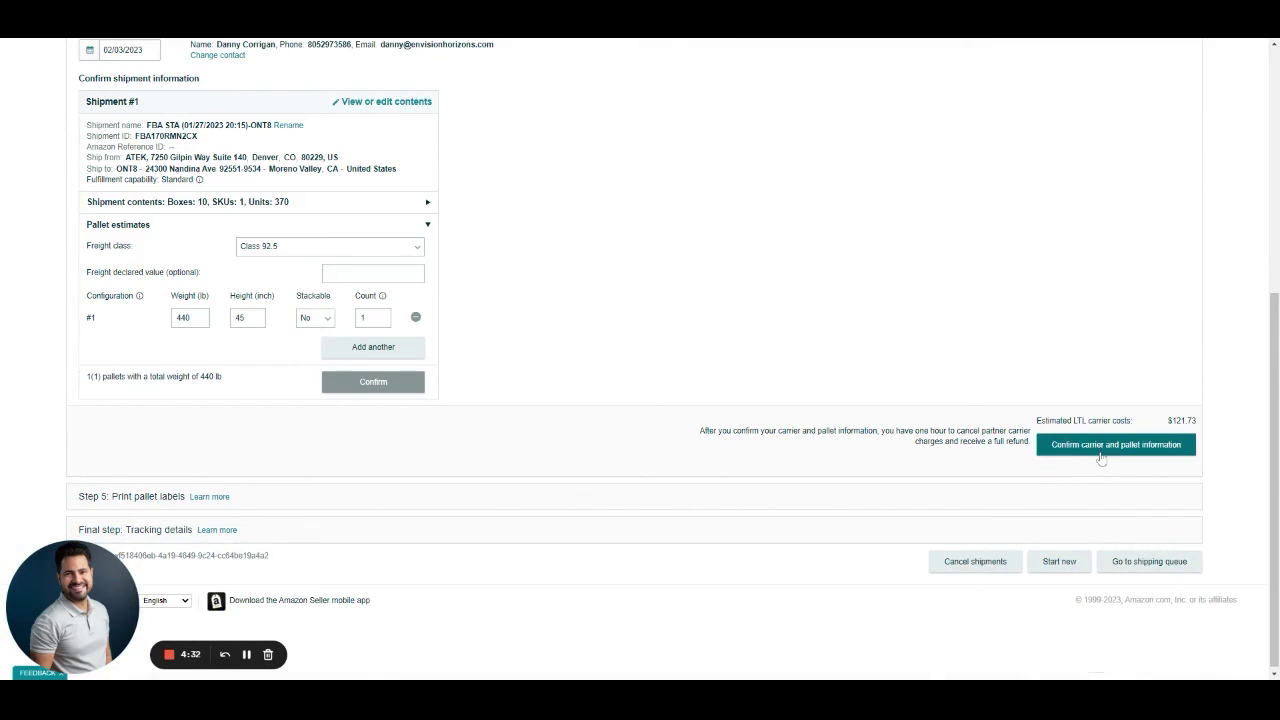
left_click(1100, 450)
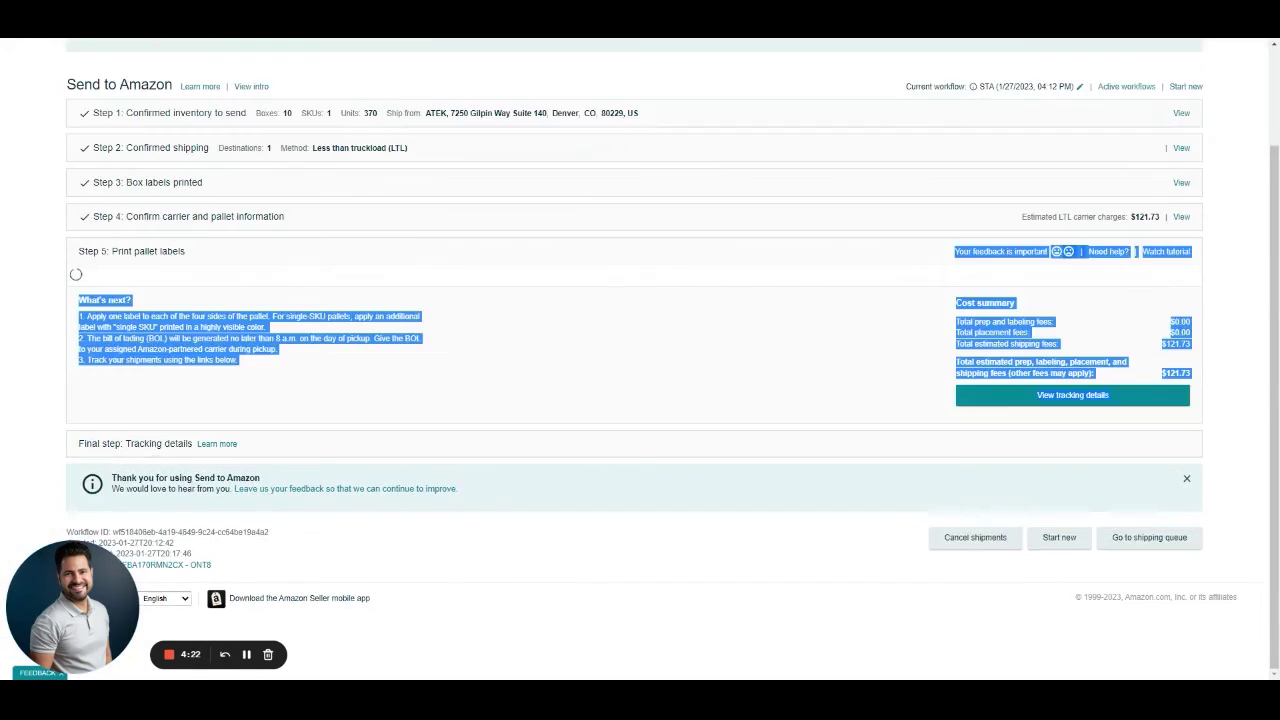
Clear the accidental text highlight and scroll to the Print pallet labels section.
left_click(785, 362)
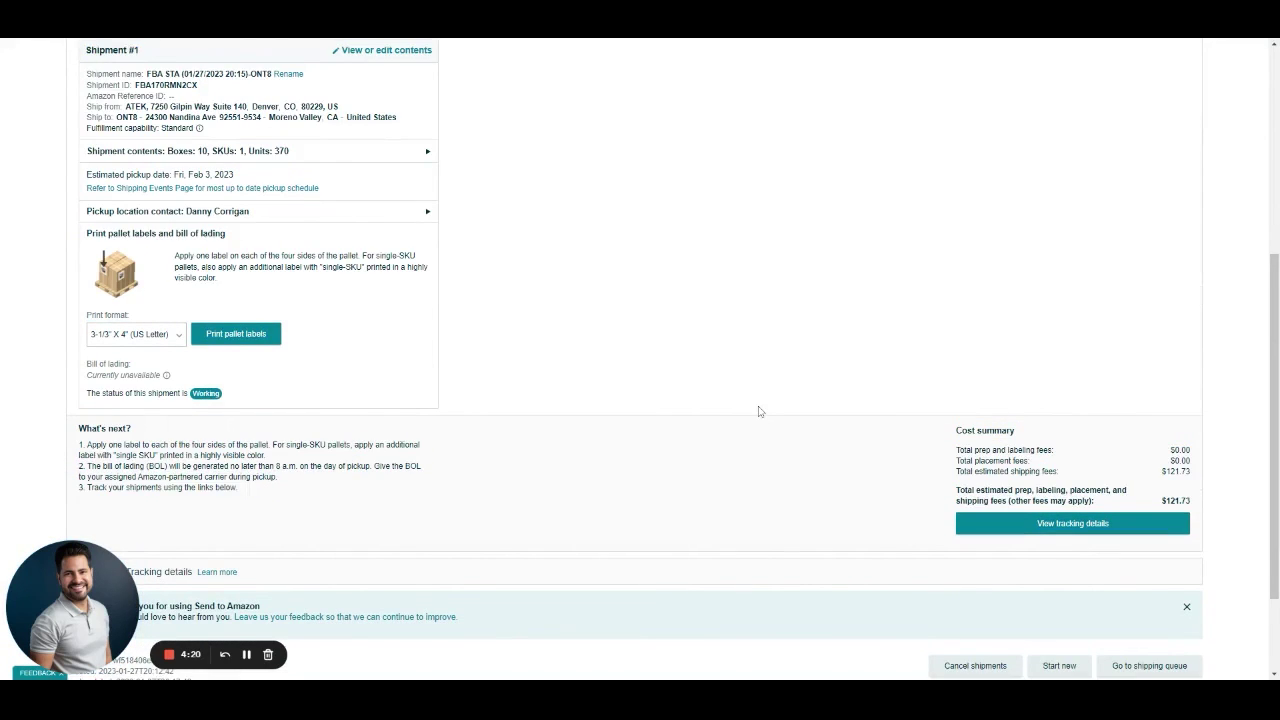
scroll(757, 409, "down", 3)
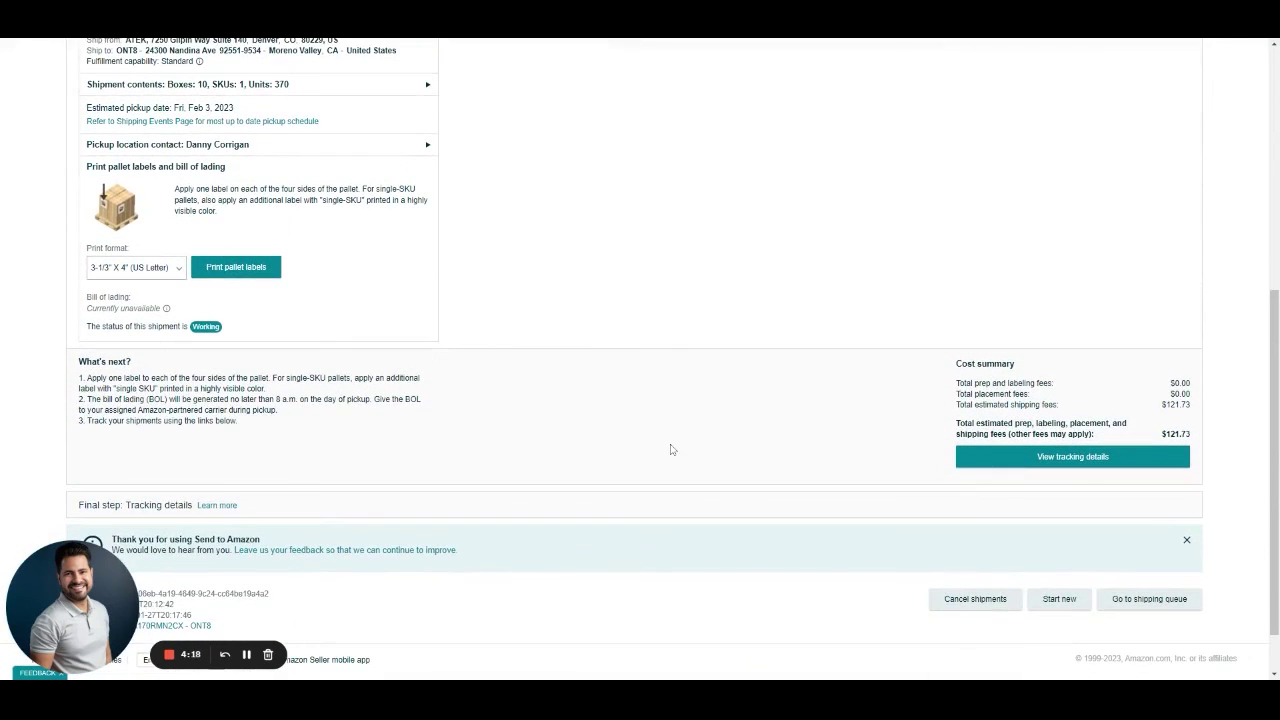
scroll(660, 437, "up", 2)
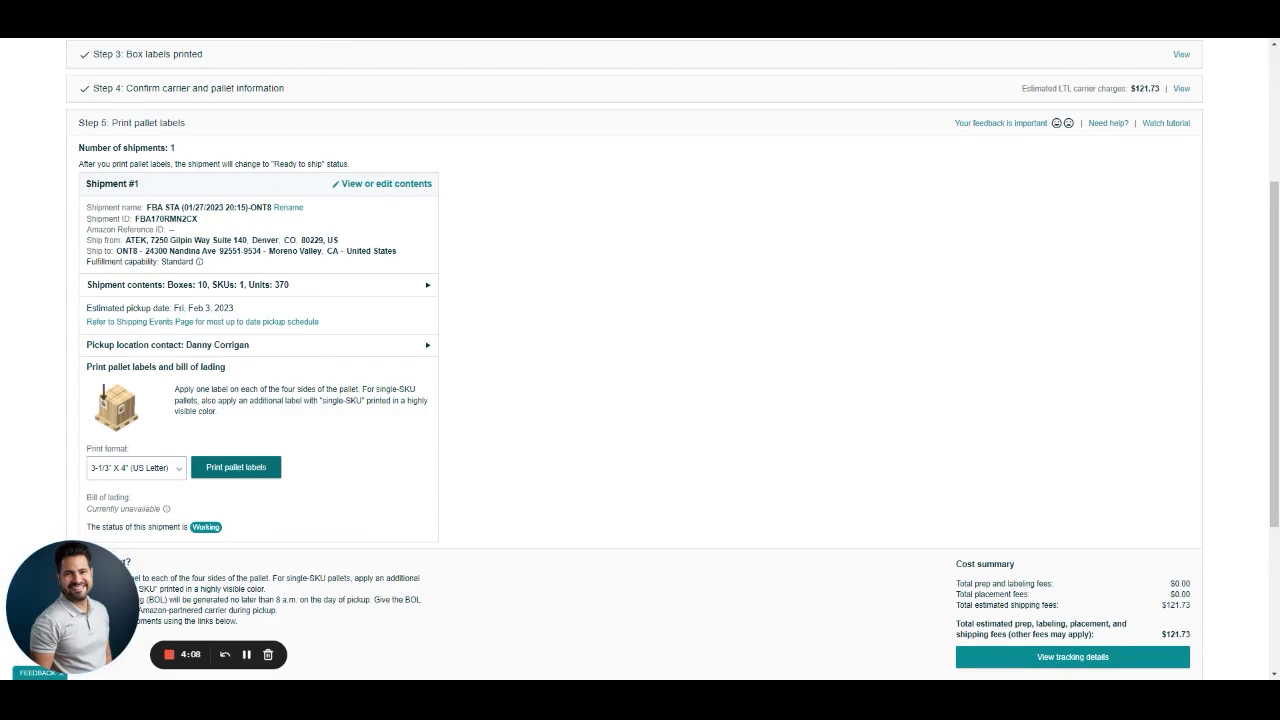
scroll(238, 477, "down", 1)
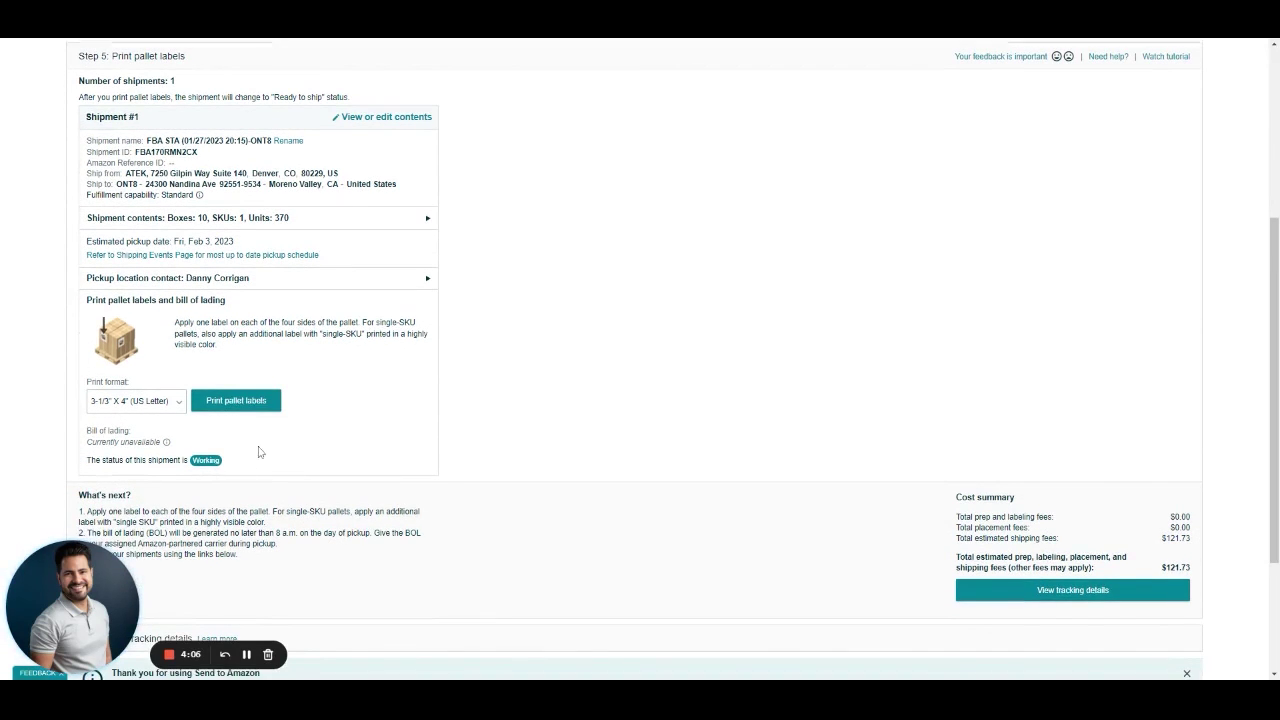